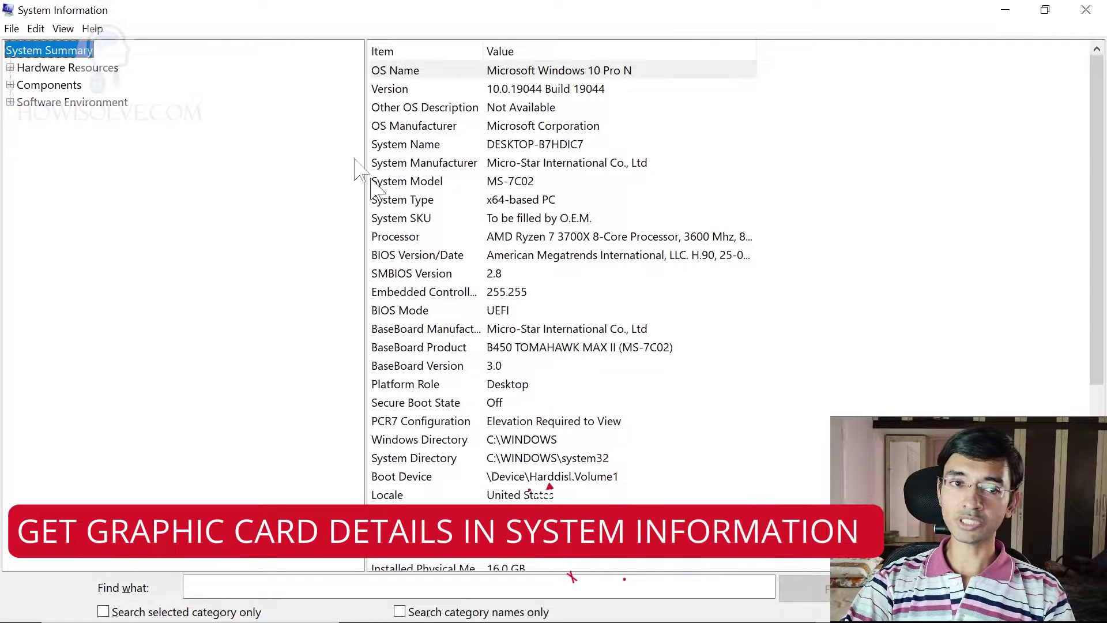
Show the display component's details in System Information and check the graphics card's driver version
left_click(9, 85)
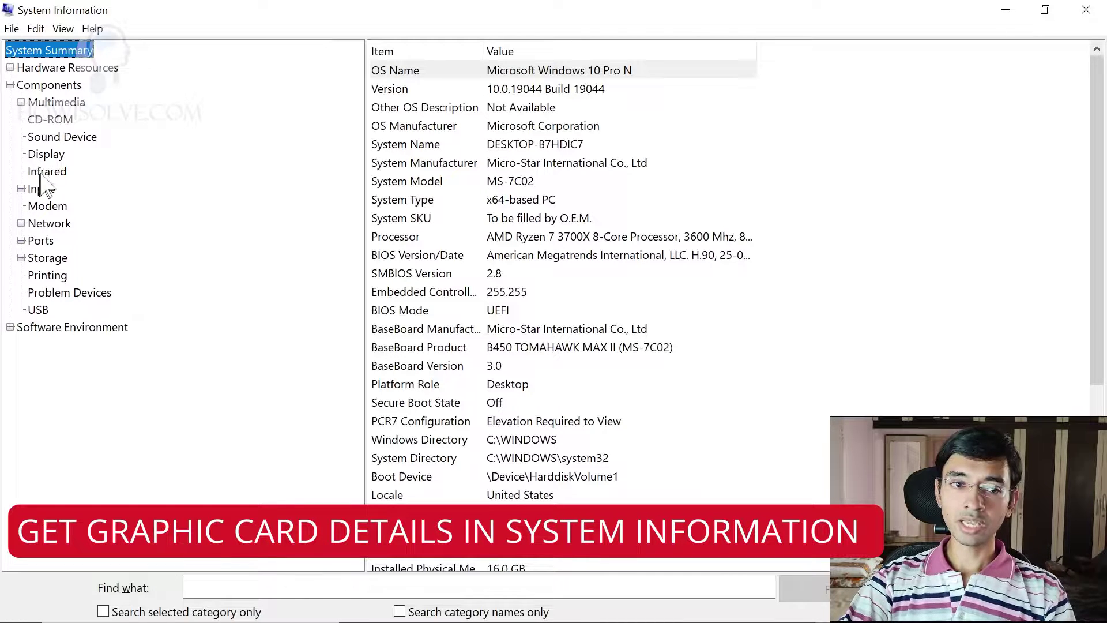
left_click(46, 154)
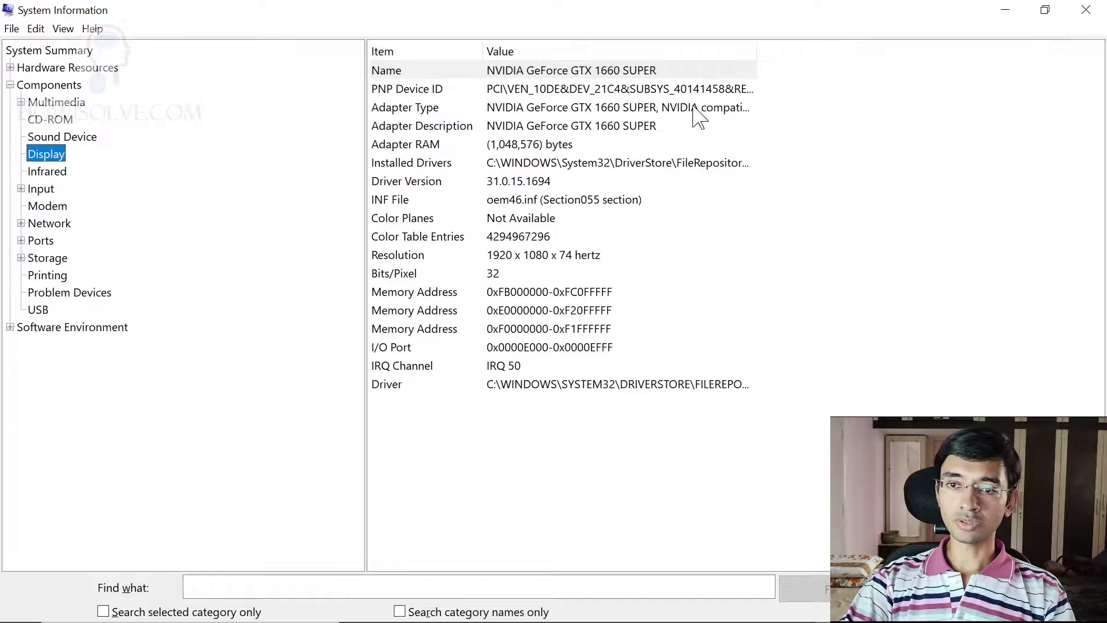
left_click(501, 181)
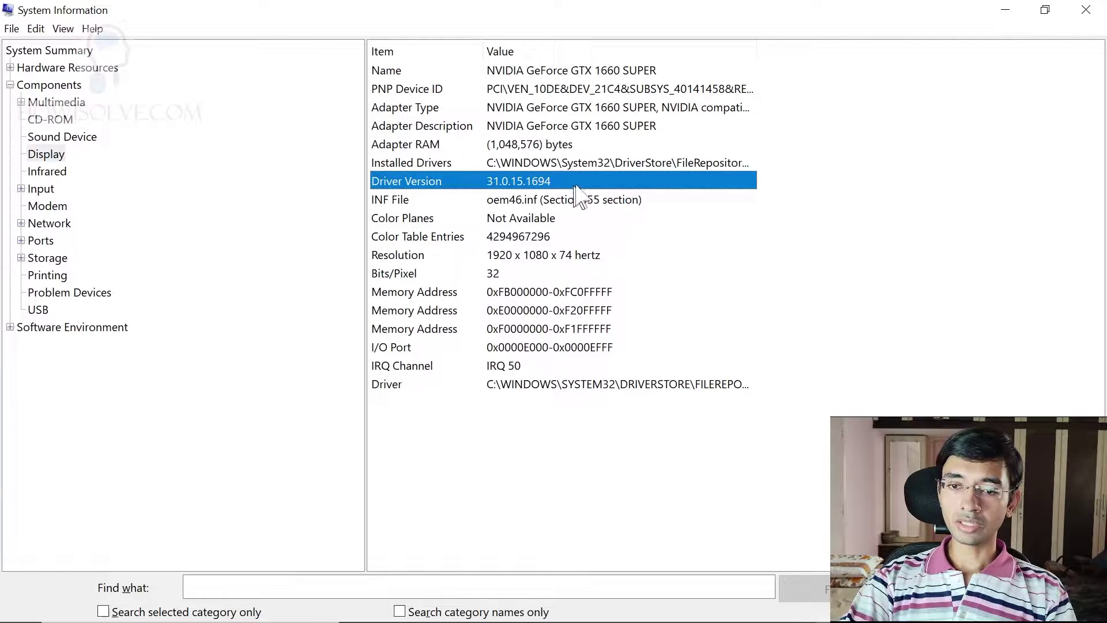
left_click(730, 328)
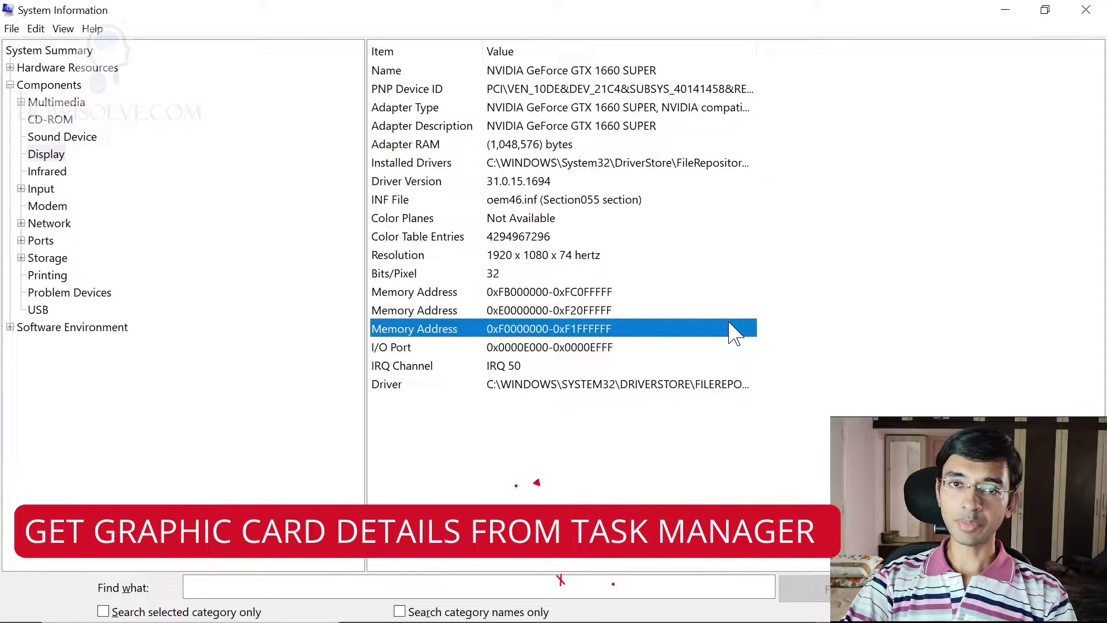
Open Task Manager and move its window up to the upper edge of the screen
mouse_move(864, 621)
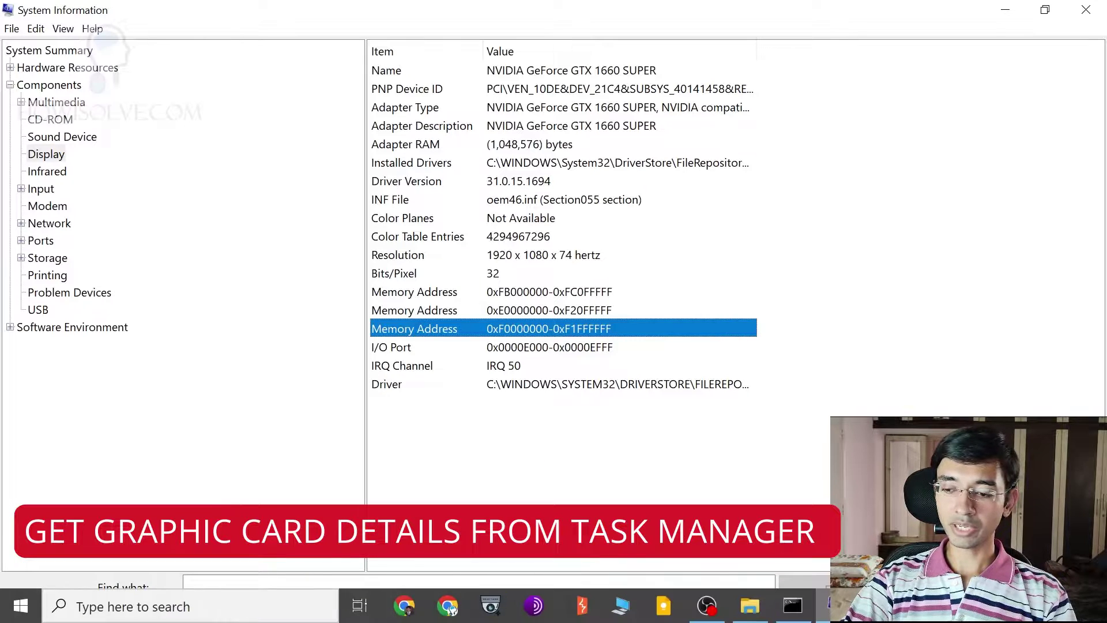
right_click(899, 606)
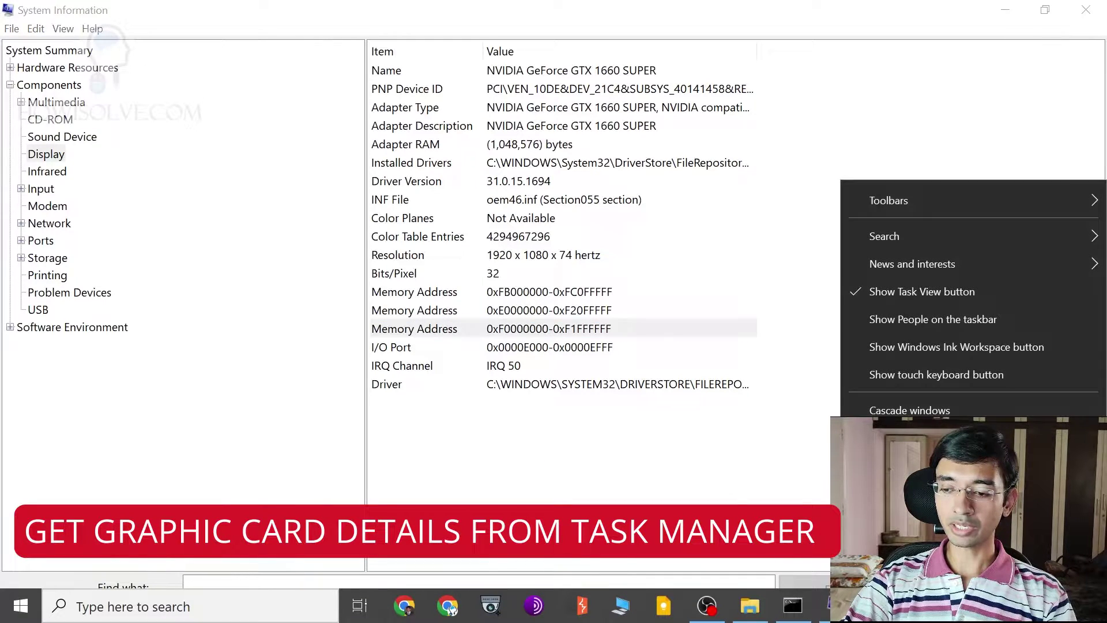
left_click(911, 529)
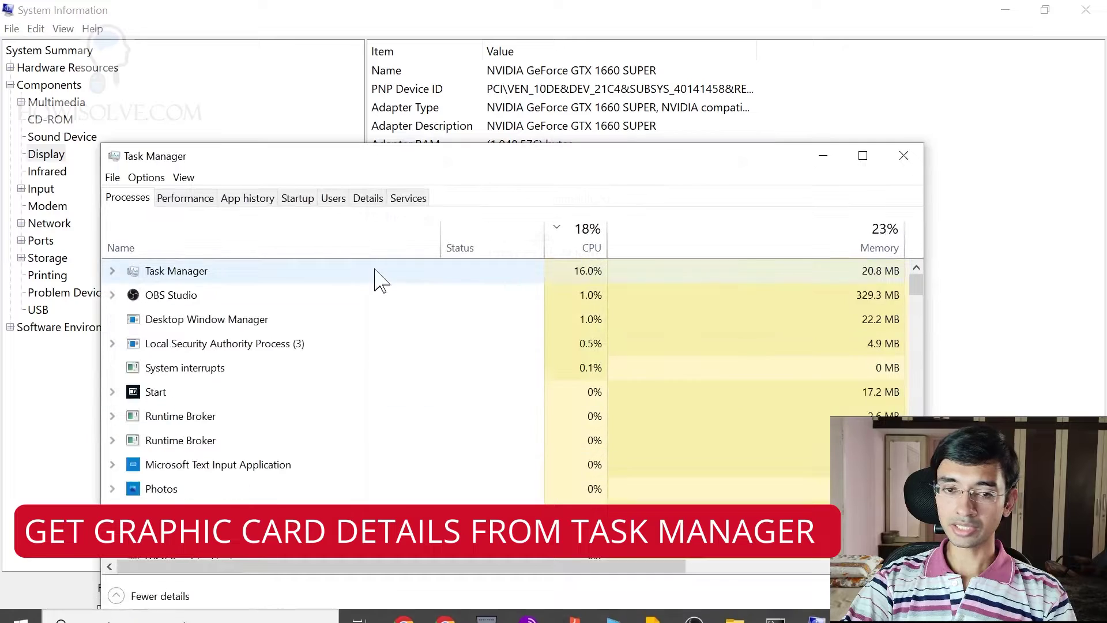
left_click_drag(437, 153, 437, 11)
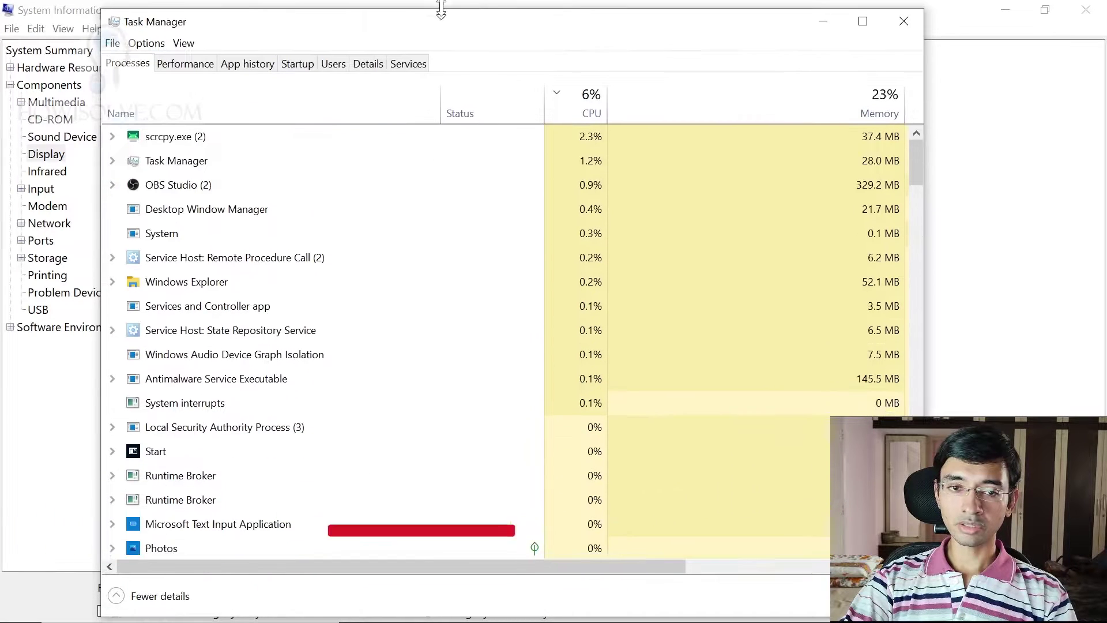
Show the performance details for GPU 0 in Task Manager and check the graphics card model
left_click(192, 56)
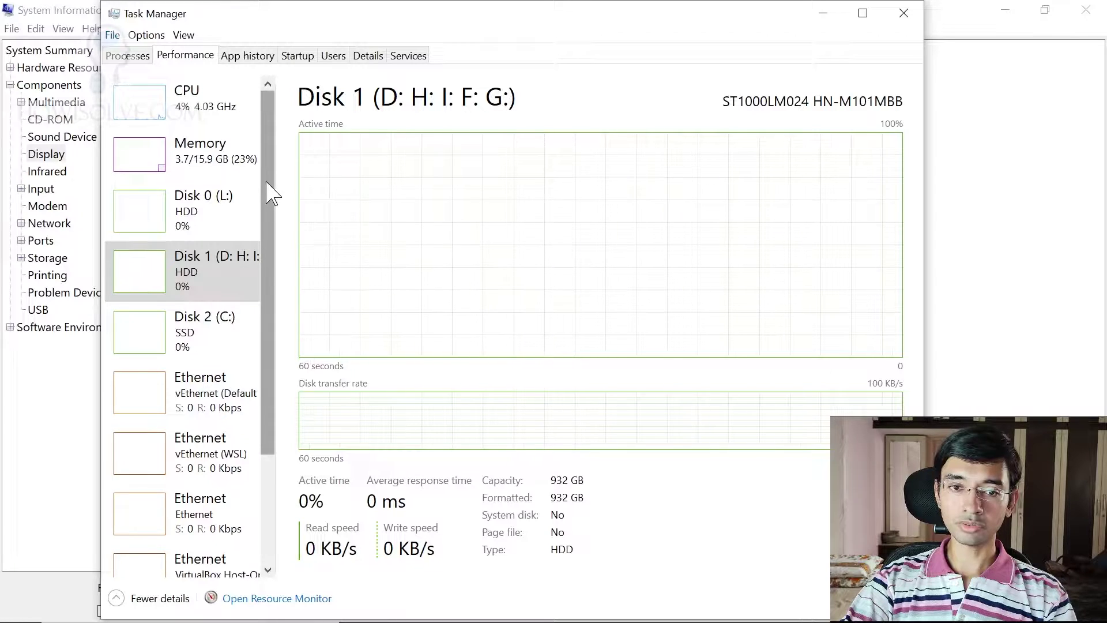
left_click_drag(267, 188, 266, 329)
left_click(192, 550)
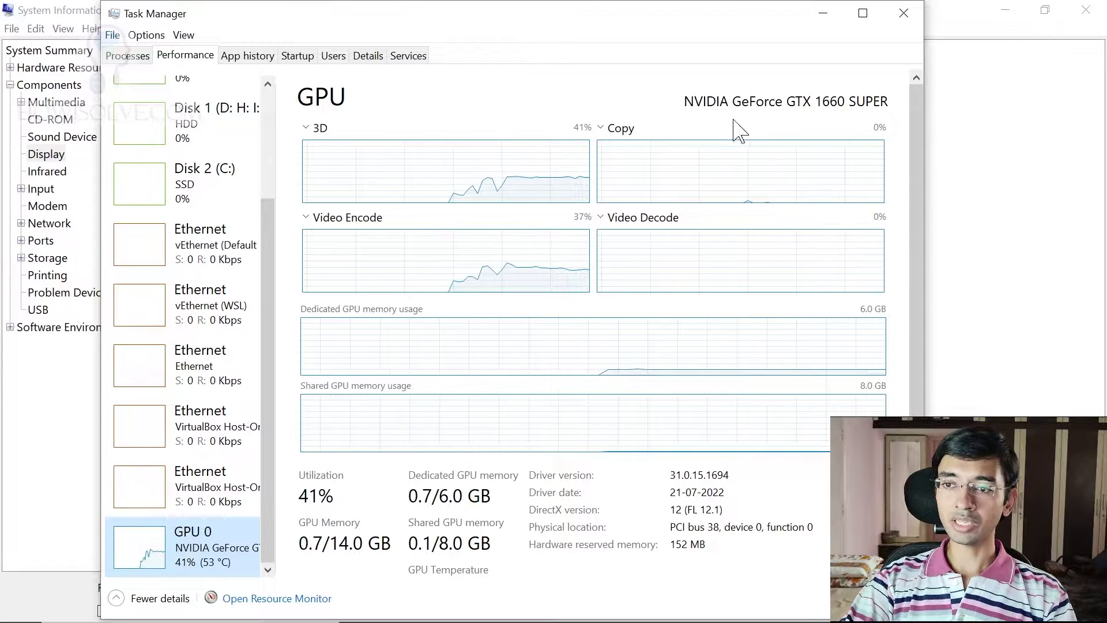
left_click(807, 109)
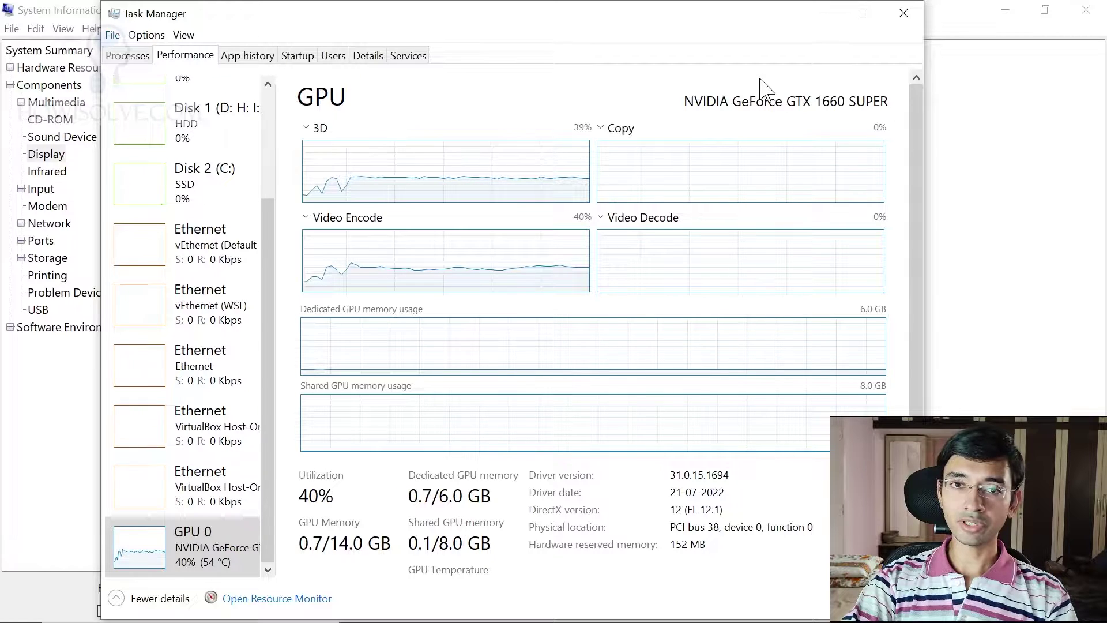
Minimize Task Manager and System Information, and switch to Google Chrome
left_click(824, 14)
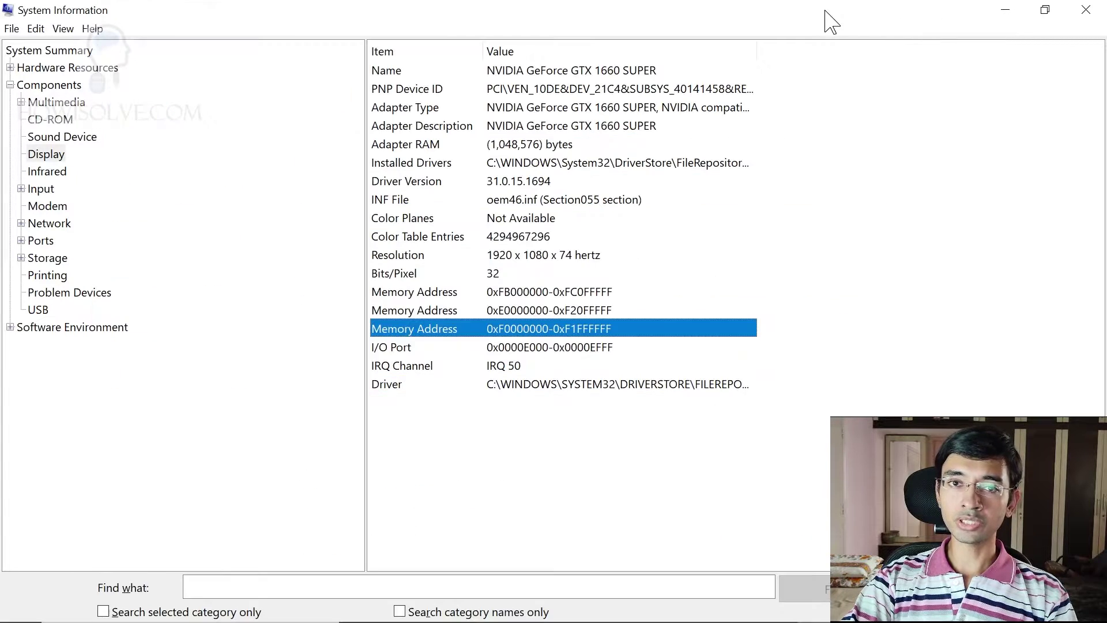
left_click(1004, 10)
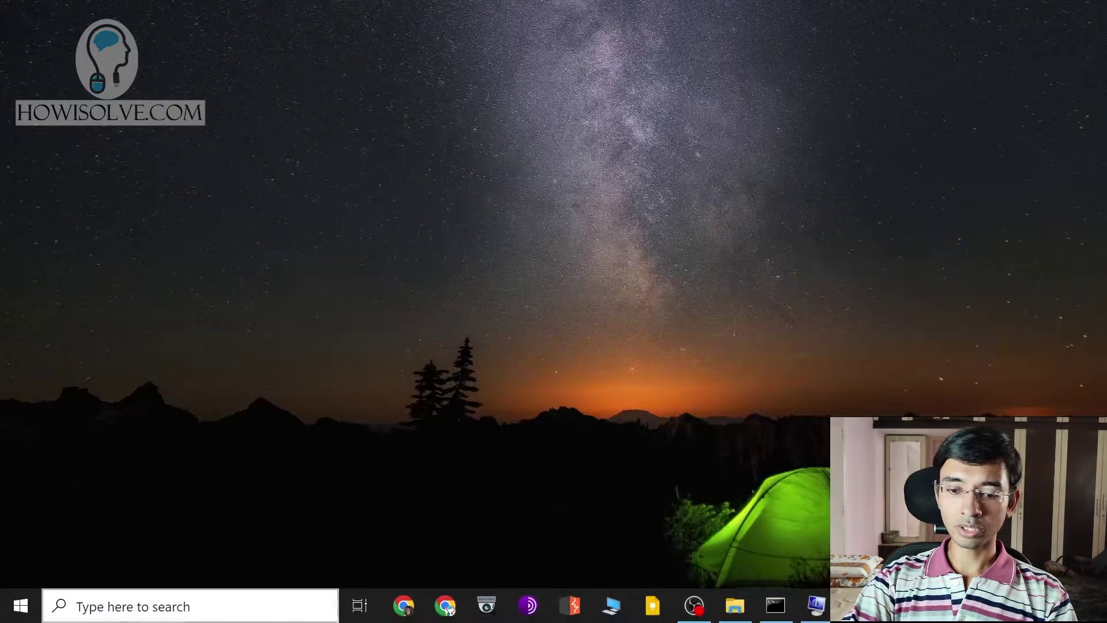
left_click(445, 606)
left_click(373, 42)
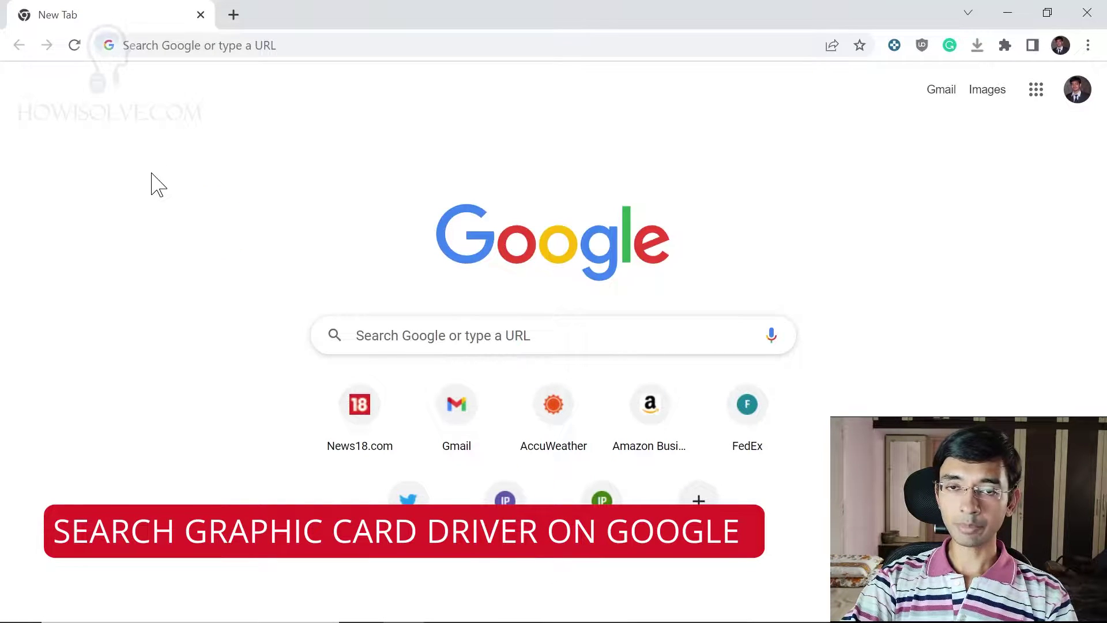
Search Google for "dell inspiron 15 3000"
left_click(246, 52)
type("del")
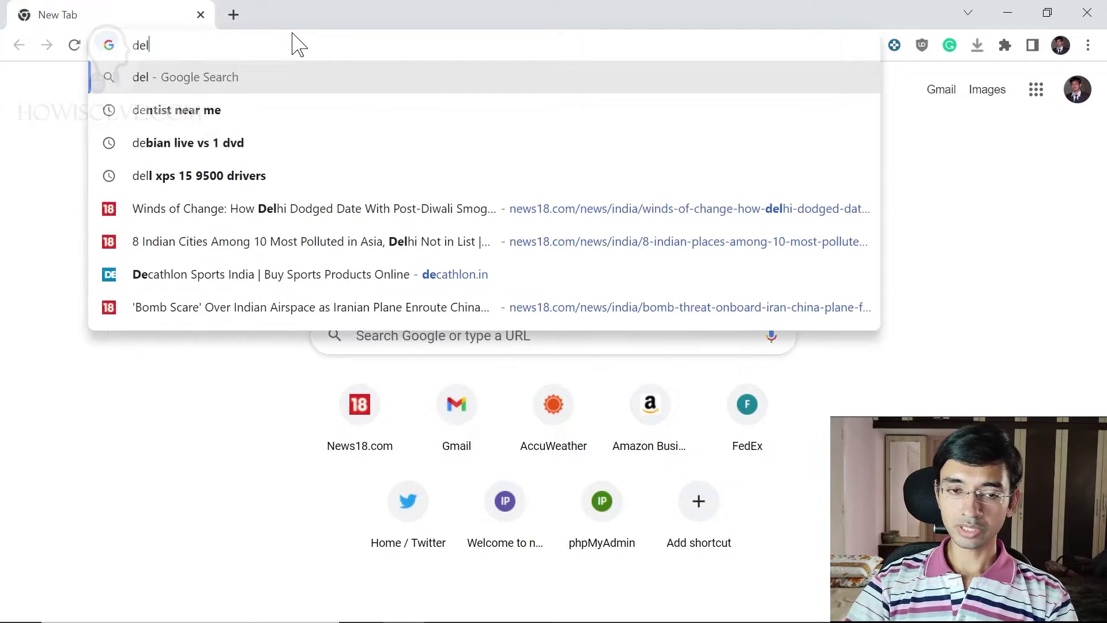
type("l ins")
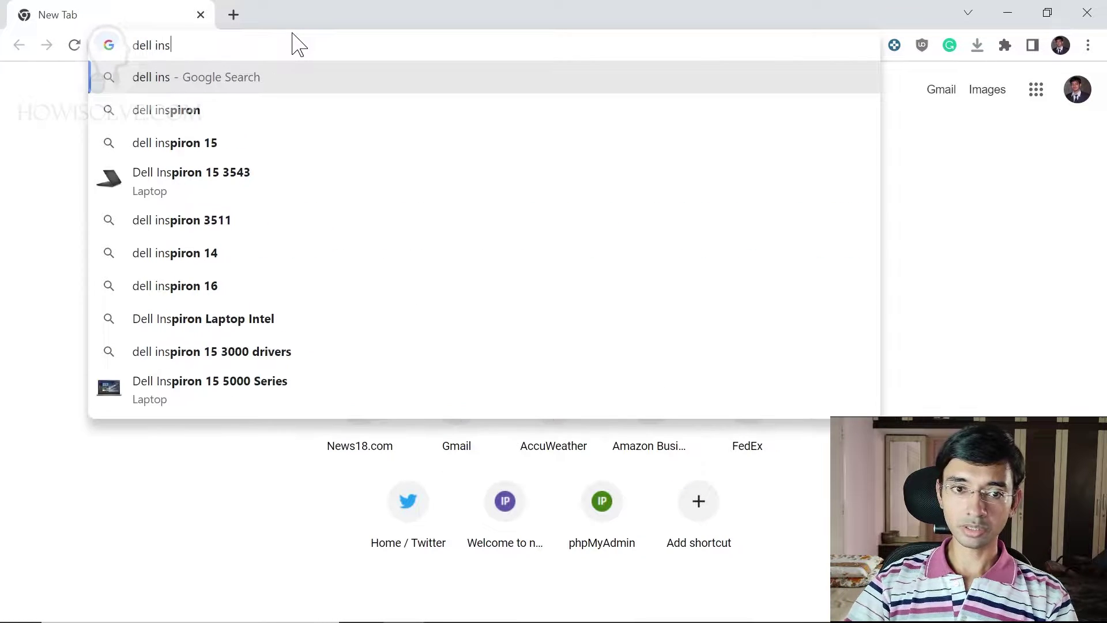
key("Down")
key("Down")
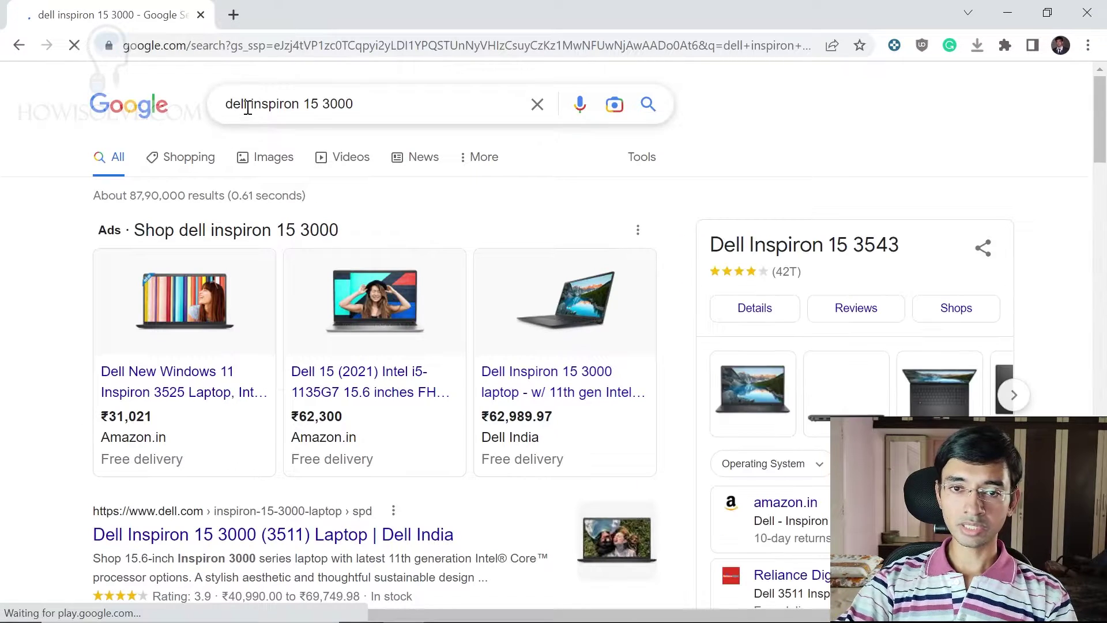
Extend the search to "dell inspiron 15 3000 drivers" and open Dell's Inspiron 3000 Drivers & Downloads page
scroll(329, 230, "down", 5)
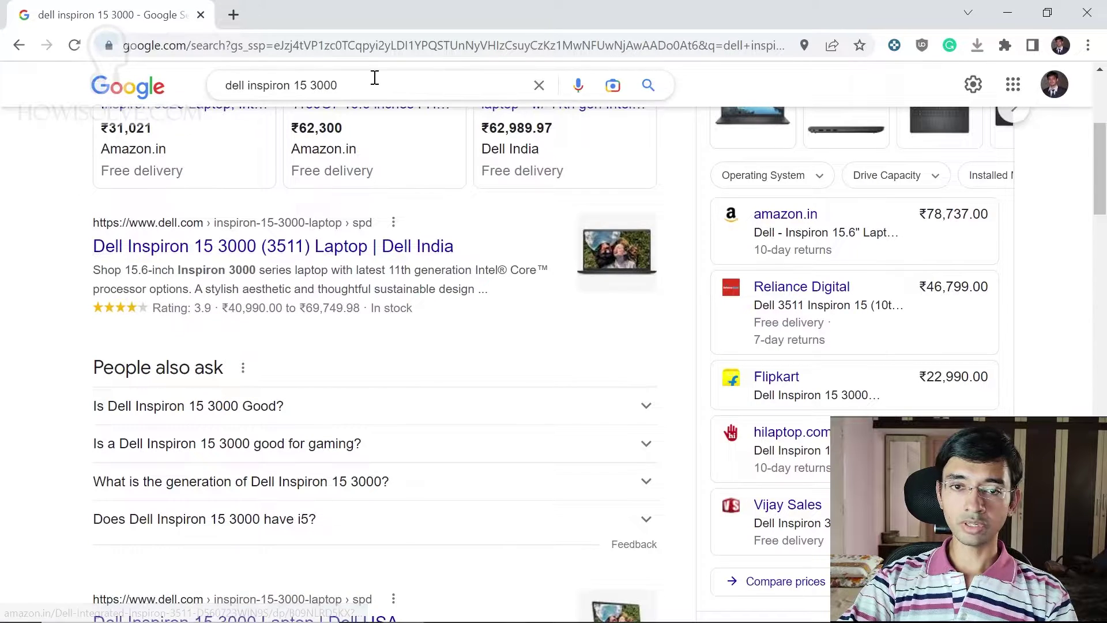
left_click(375, 77)
type("drivers")
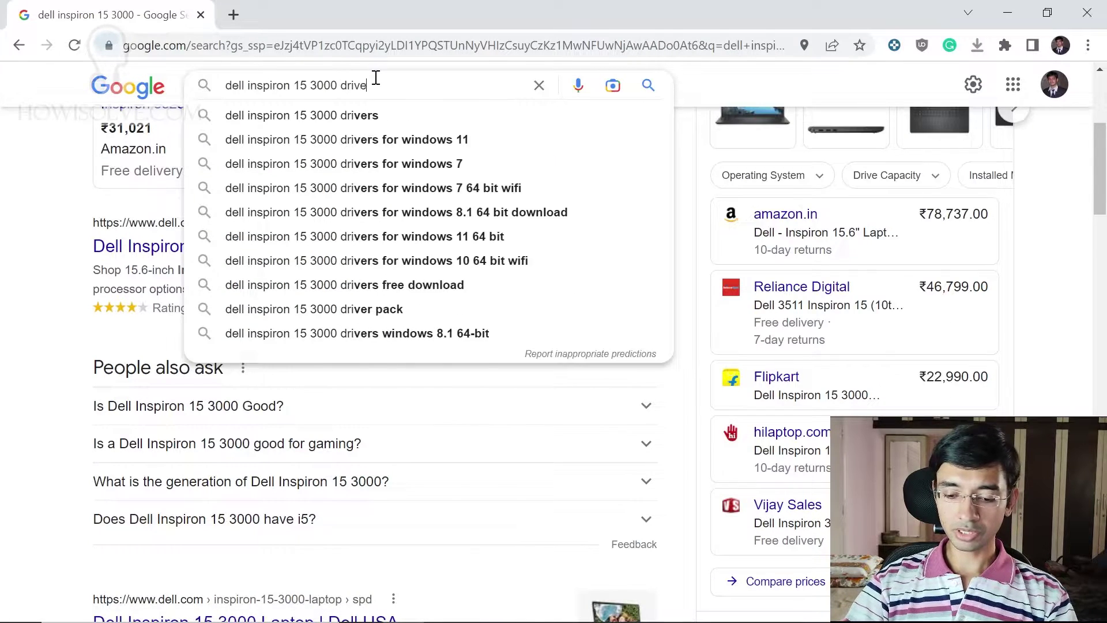
key("Return")
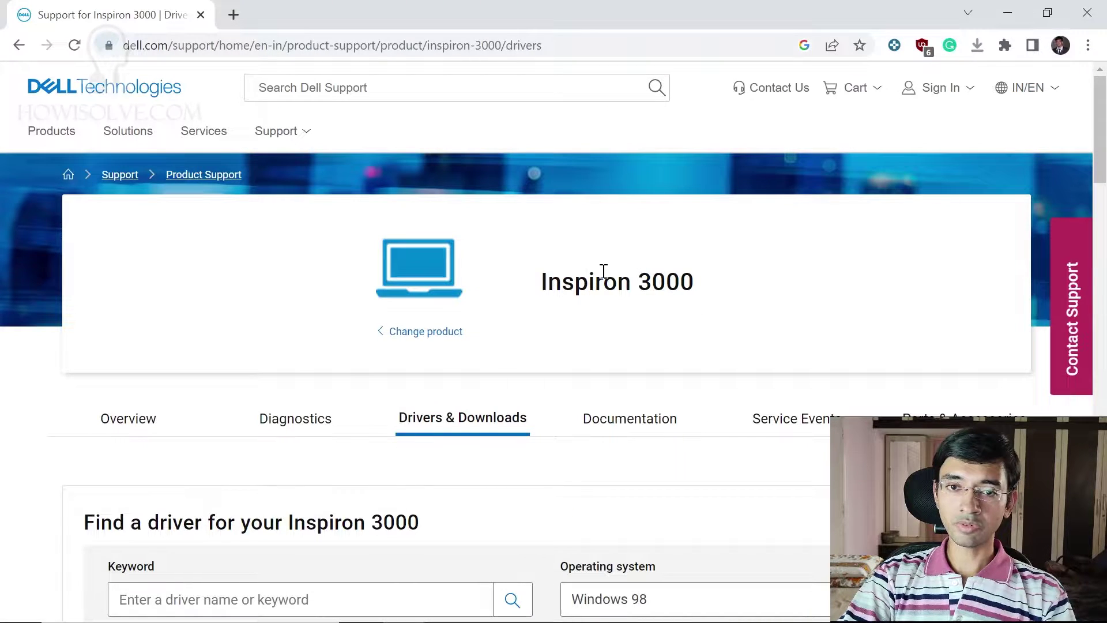
Look through the driver filters and the list of available downloads for the Inspiron 3000
scroll(647, 268, "down", 15)
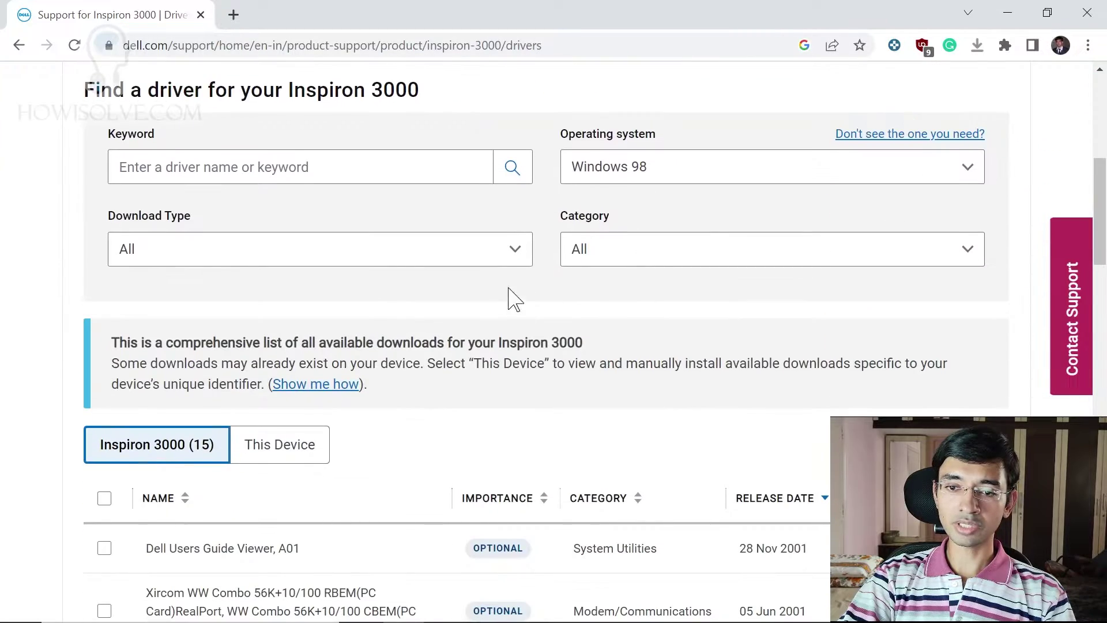
scroll(593, 161, "up", 5)
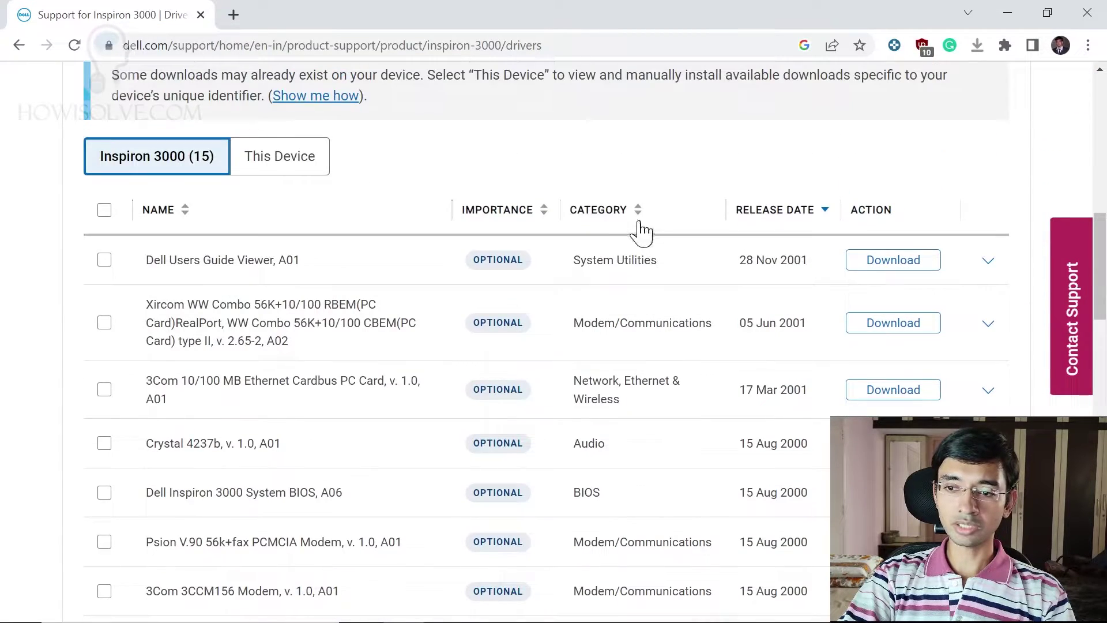
scroll(619, 398, "down", 9)
scroll(637, 366, "up", 14)
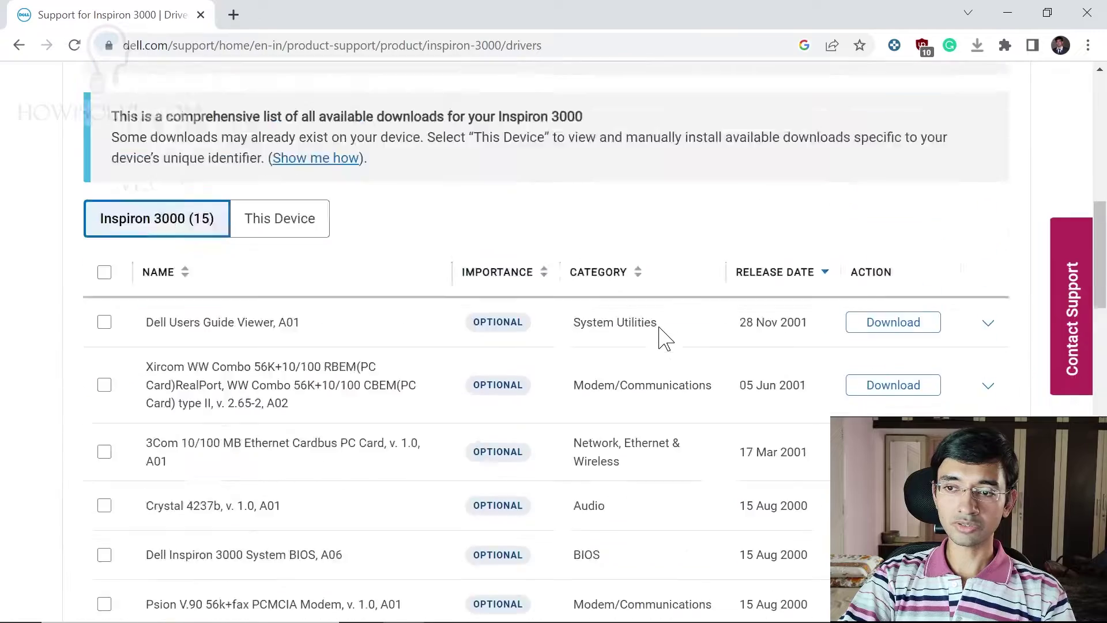
scroll(786, 512, "down", 7)
scroll(564, 317, "up", 8)
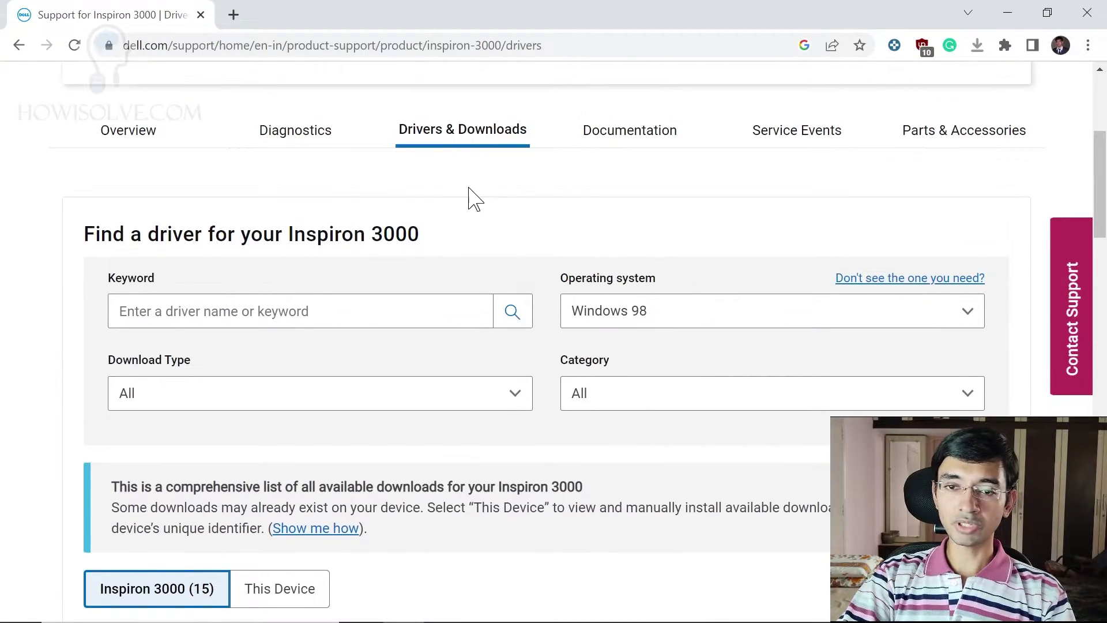
scroll(435, 153, "up", 5)
Return to Google, search for "hp pavilion x360 drivers" and open the HP Pavilion x360 - 13-s102tu driver downloads page
left_click(19, 45)
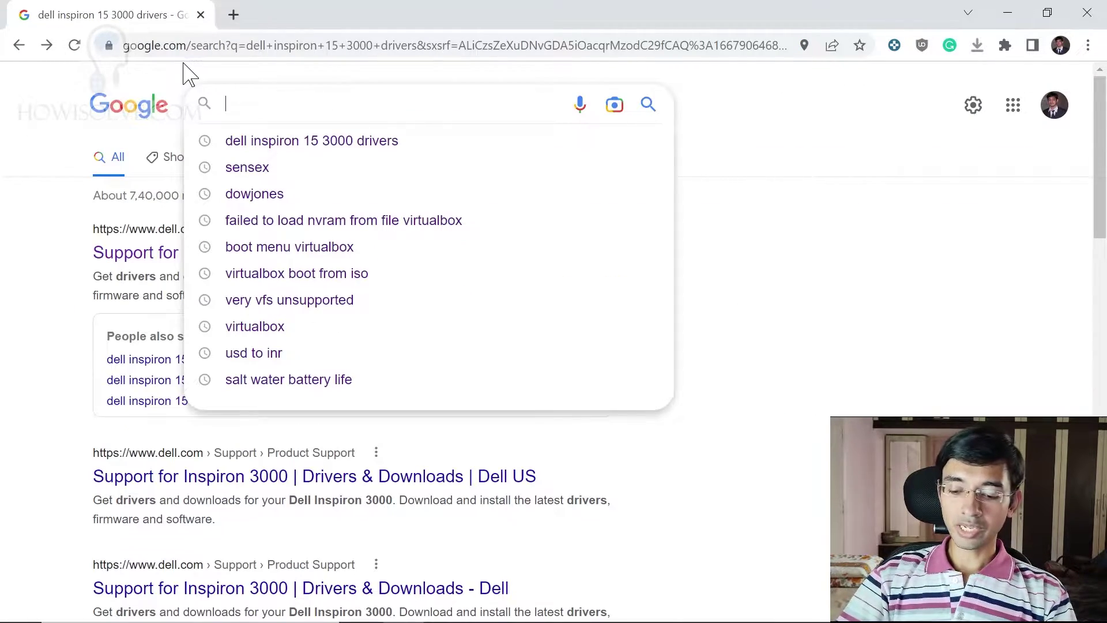
type("hp")
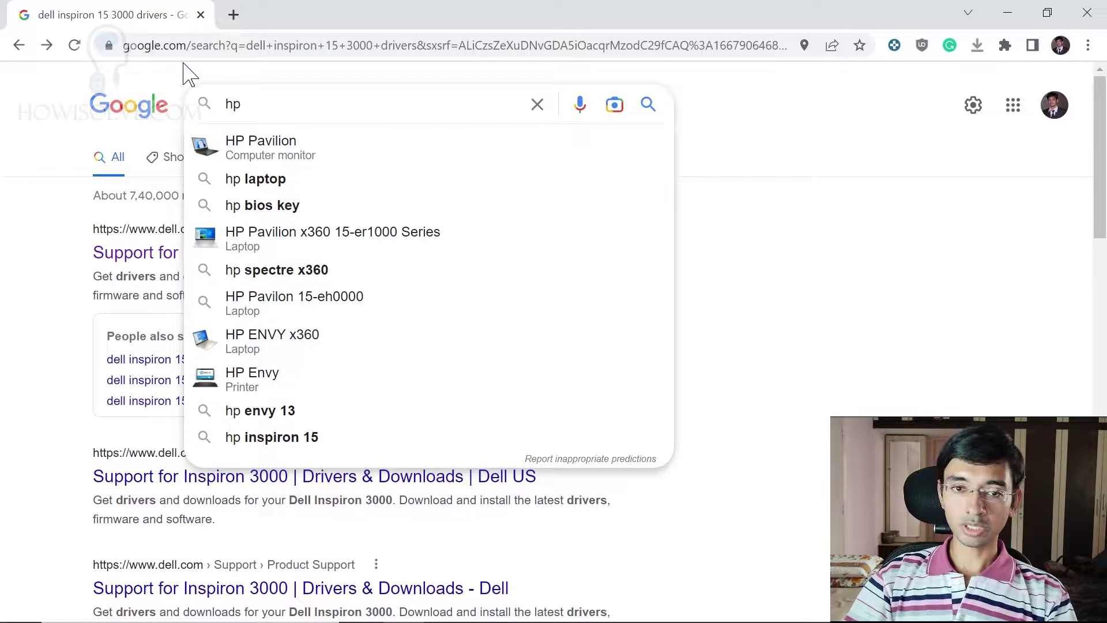
type("av")
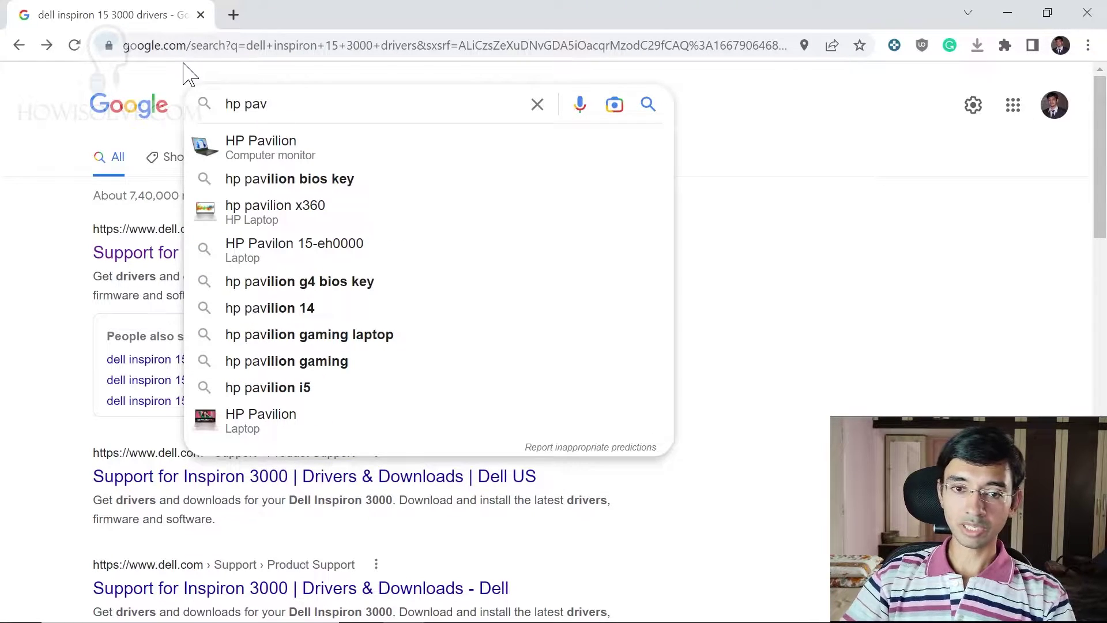
type("ilion x360 drivers")
key("Return")
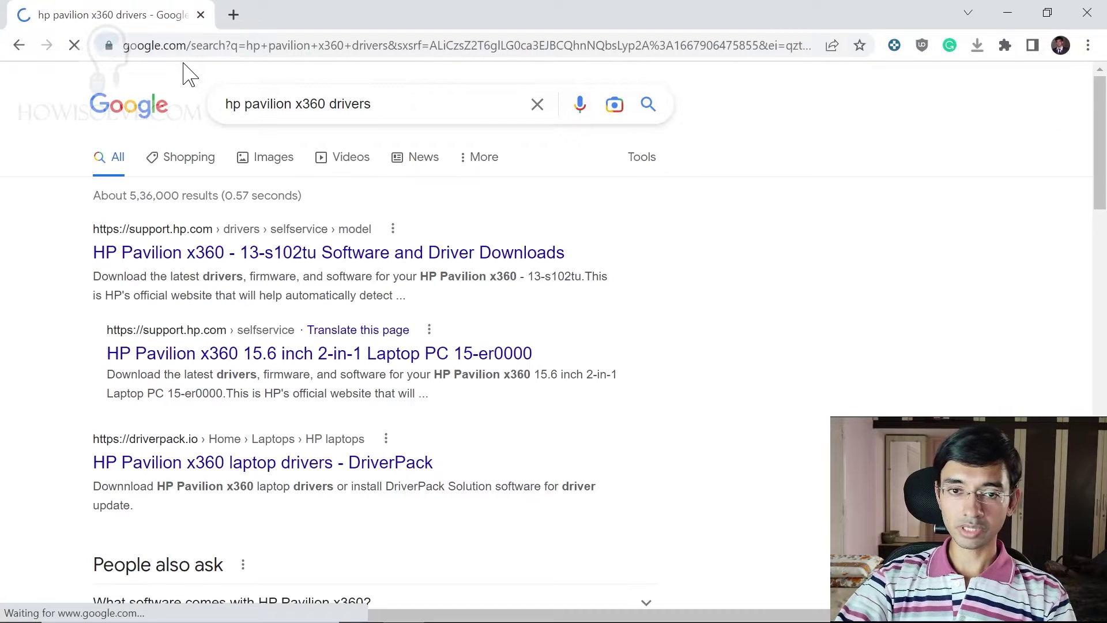
left_click(348, 252)
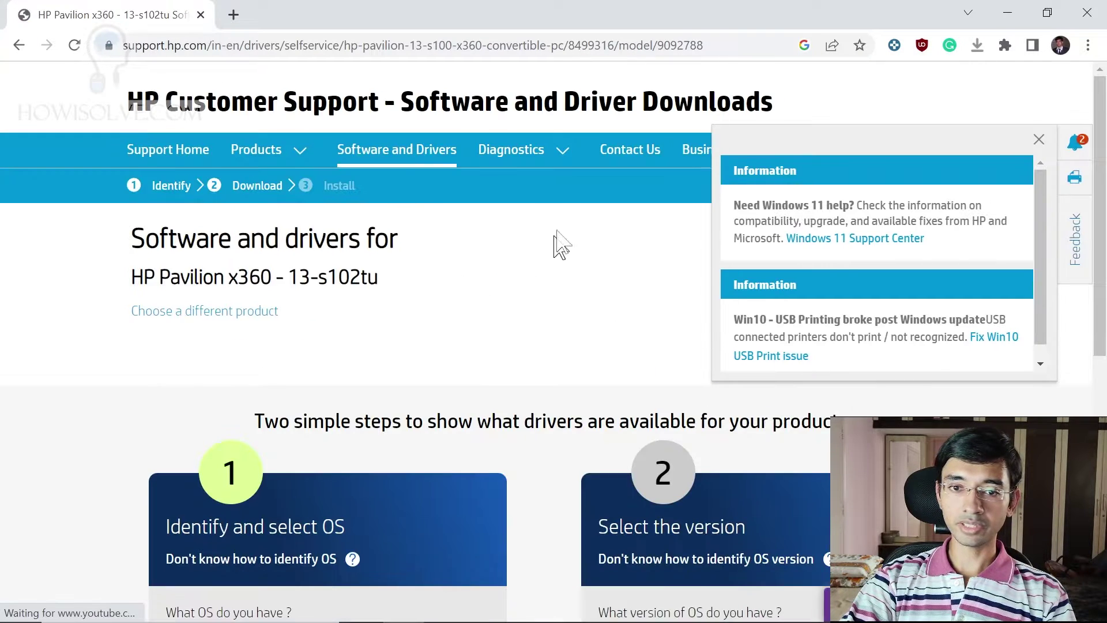
Dismiss the information notice and submit Windows 10 (64-bit) as the operating system version to list the available drivers
scroll(487, 255, "down", 5)
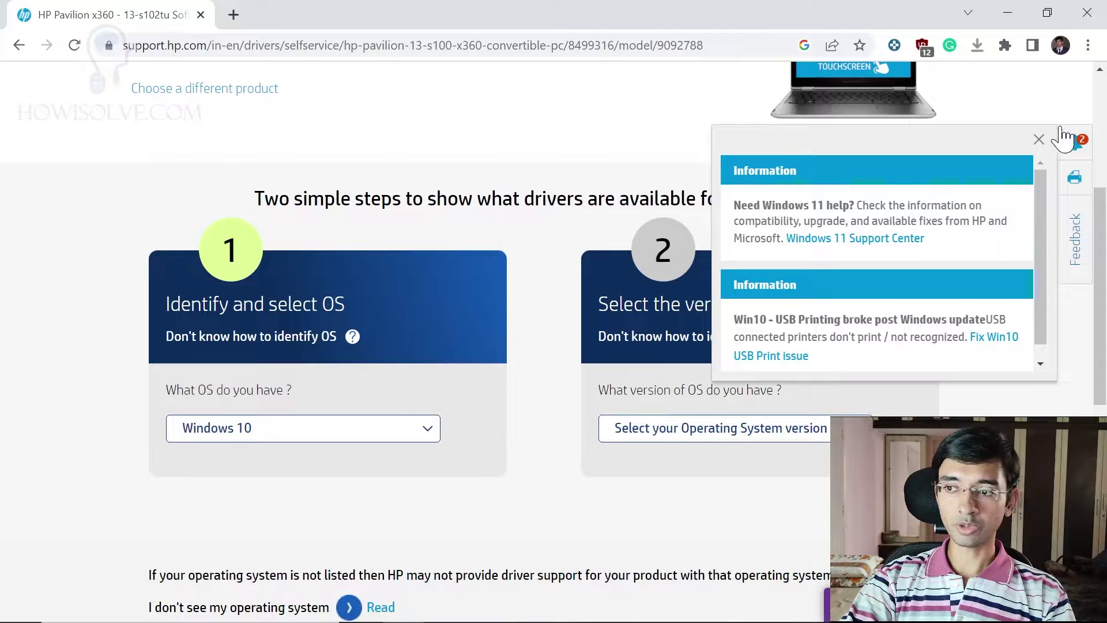
left_click(1037, 142)
scroll(286, 186, "down", 4)
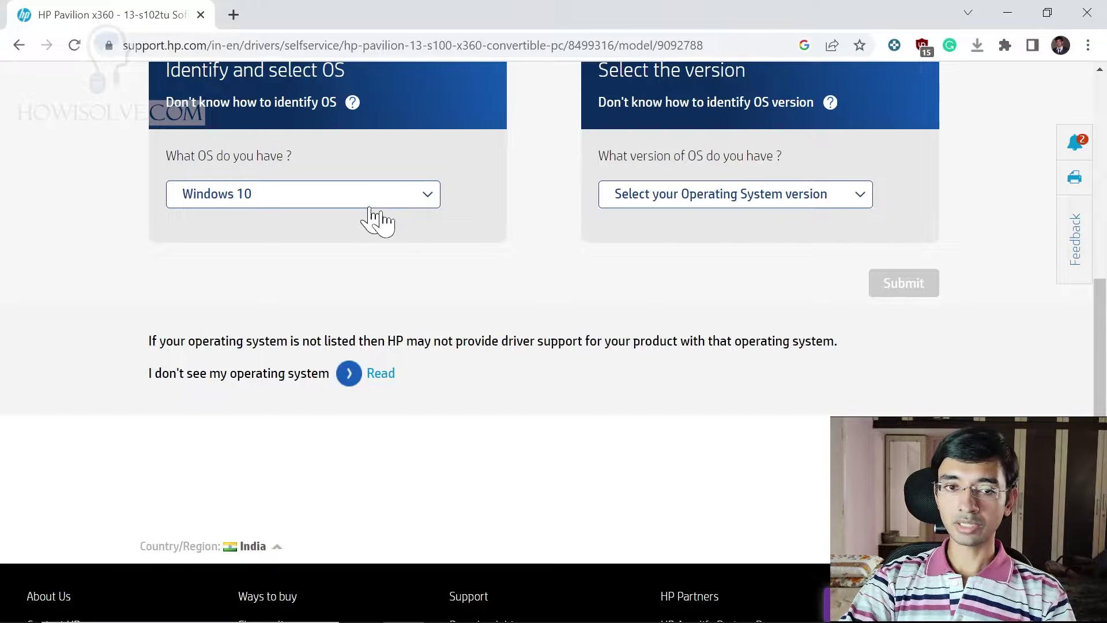
scroll(384, 227, "up", 3)
left_click(696, 340)
left_click(699, 375)
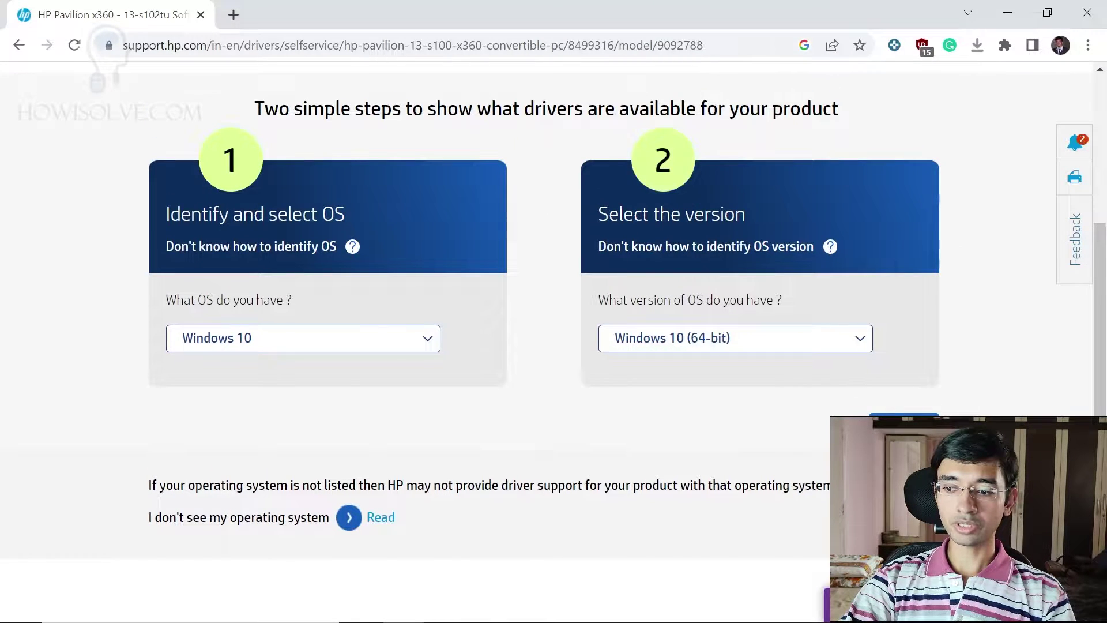
left_click(903, 421)
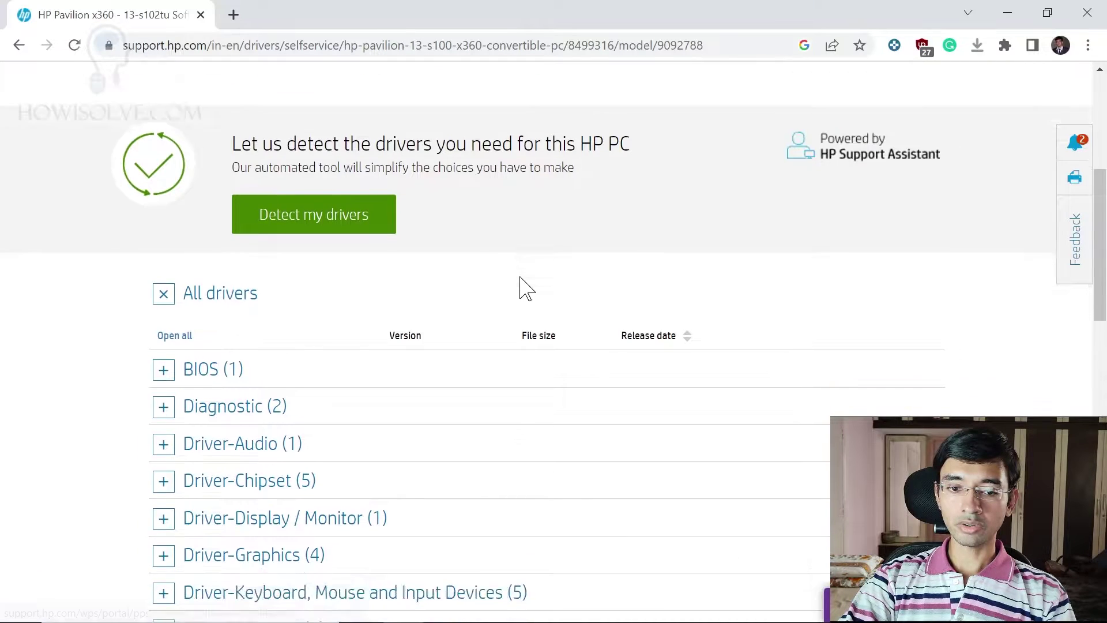
Expand the BIOS, Driver-Graphics and Driver-Display / Monitor categories to view their available downloads
scroll(245, 231, "down", 5)
scroll(207, 427, "up", 5)
left_click(208, 406)
scroll(275, 333, "down", 4)
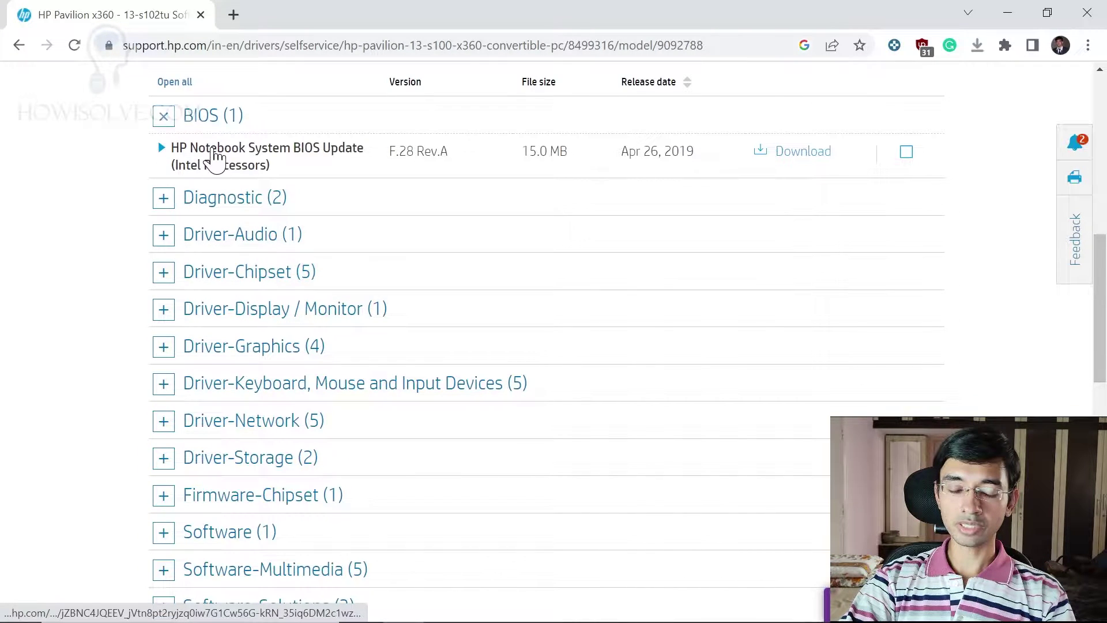
left_click(262, 350)
left_click(271, 314)
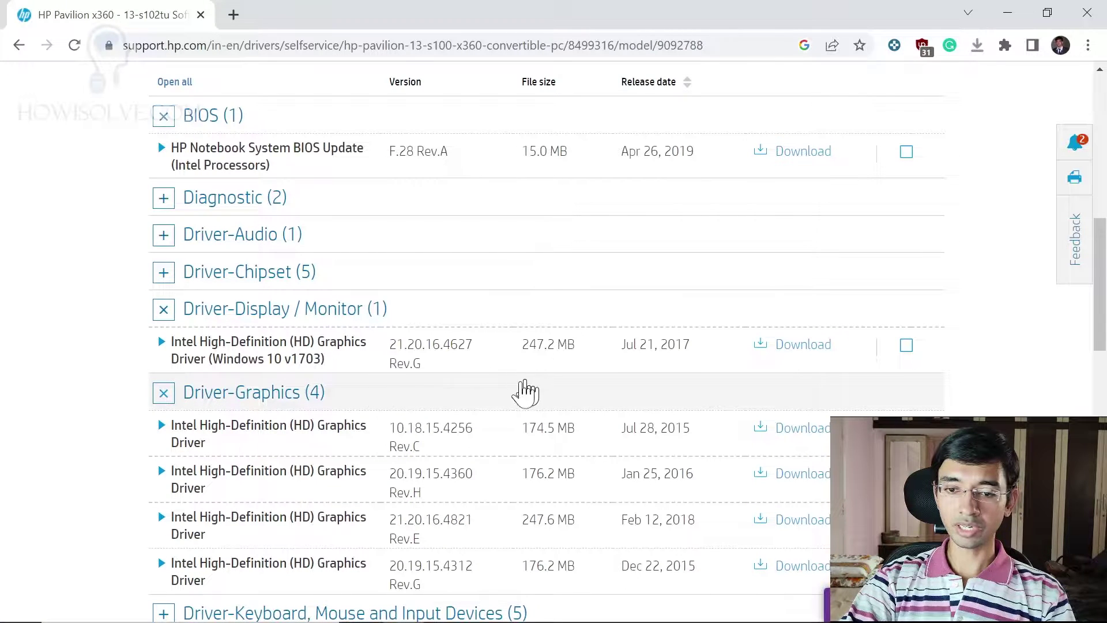
Replace the HP support page with a new Google search for "nvidia drivers" and open the NVIDIA Driver Downloads page
scroll(526, 392, "down", 3)
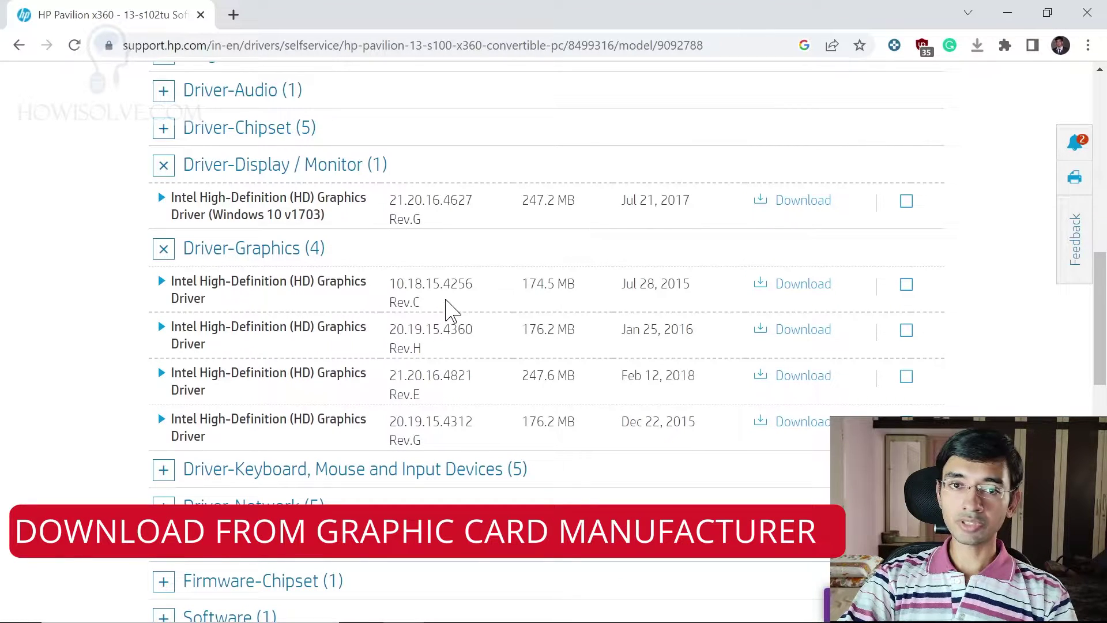
left_click(234, 14)
left_click(201, 14)
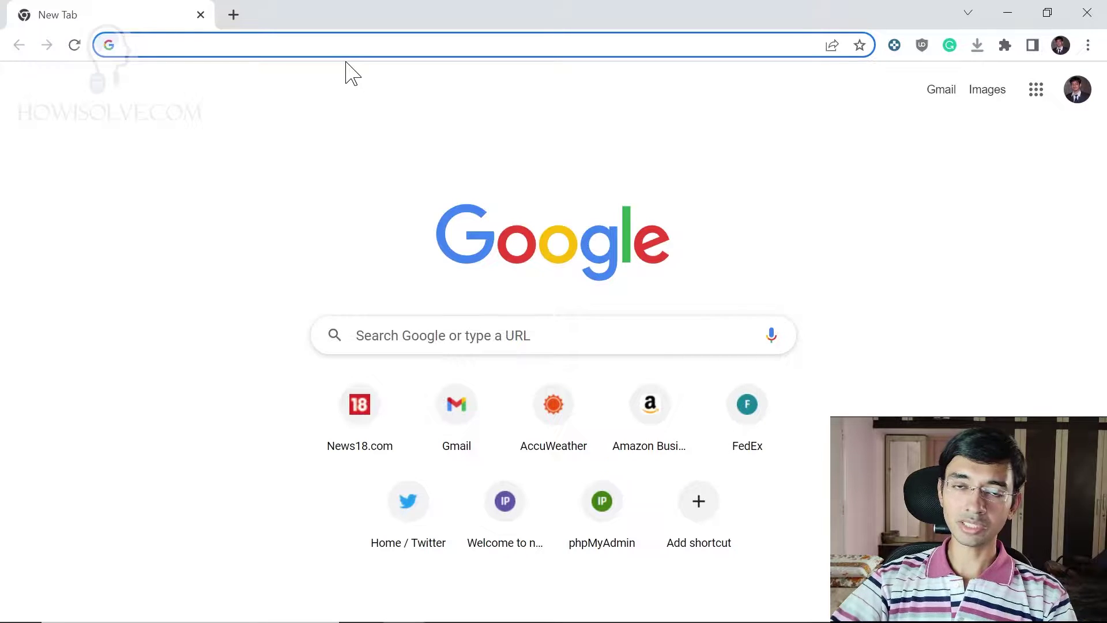
type("nvidi")
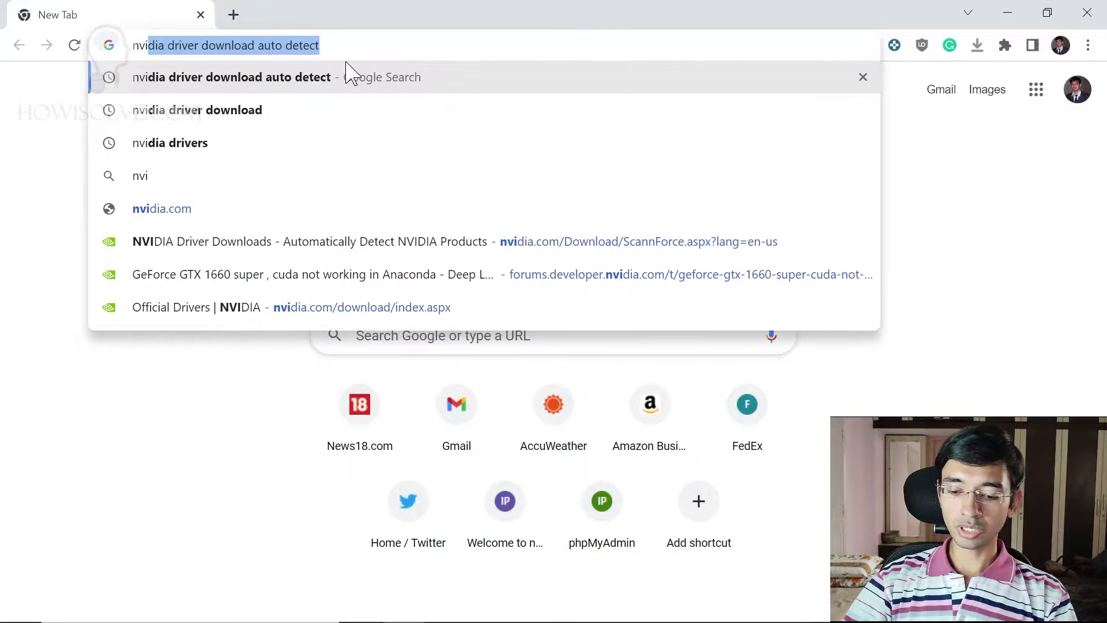
key("Down")
key("Down")
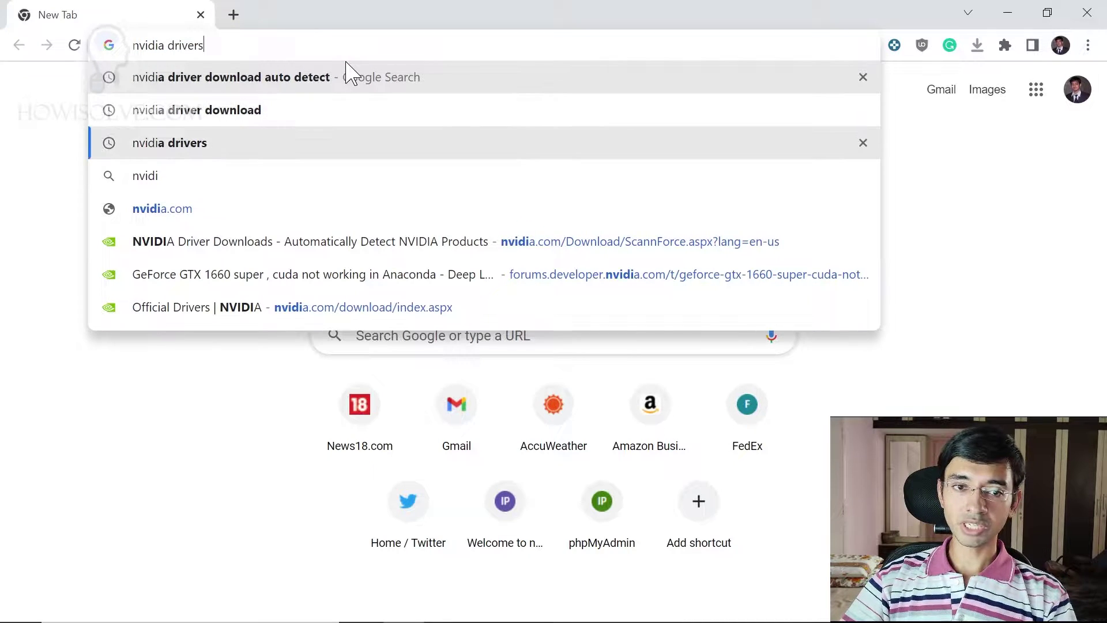
key("Return")
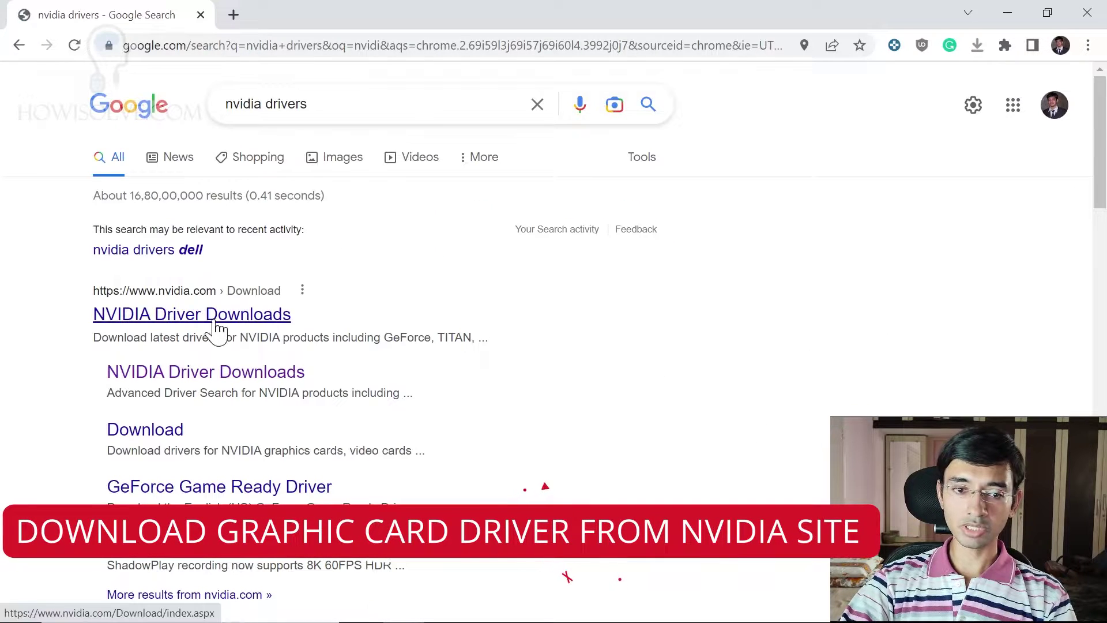
left_click(214, 311)
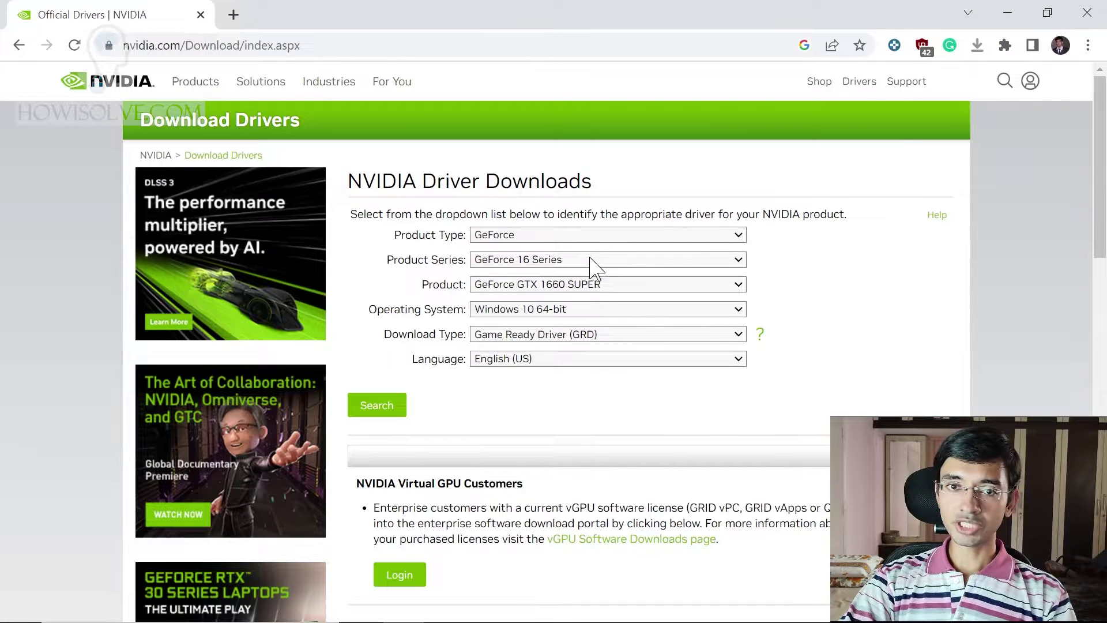
Switch to Task Manager to check the GPU model, and return to the NVIDIA driver form in Chrome
key("alt+Tab")
key("alt+Tab")
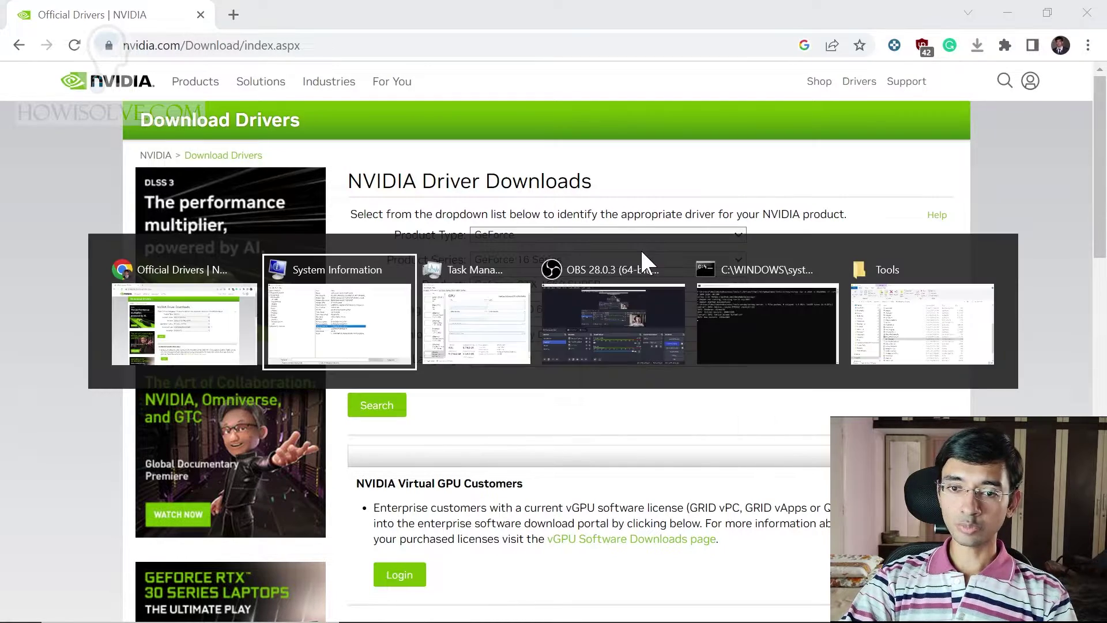
left_click(476, 321)
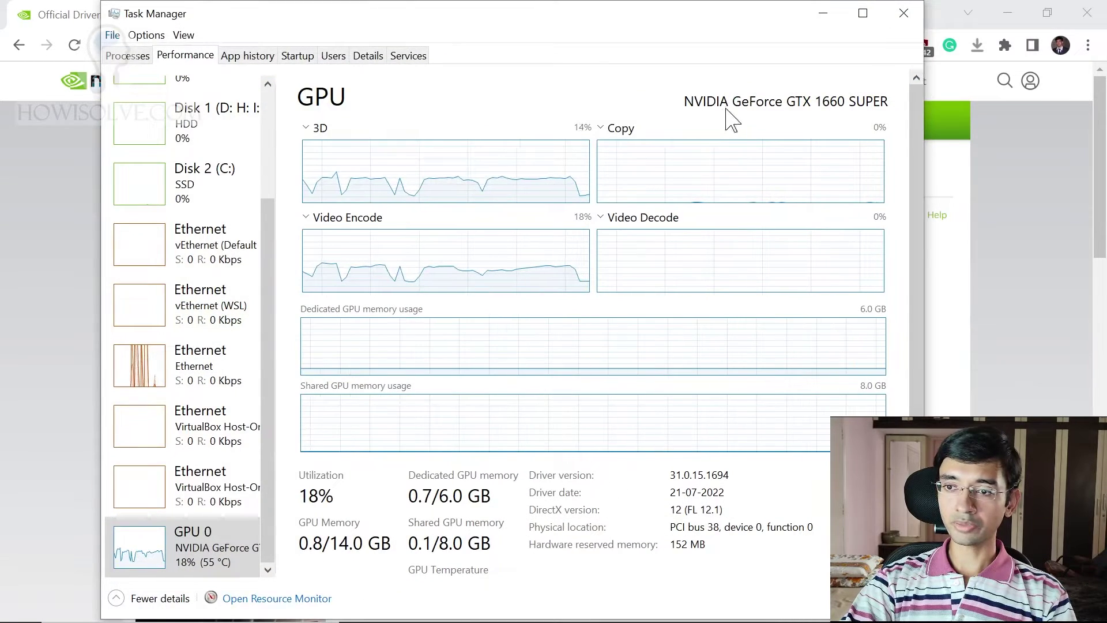
key("alt+Tab")
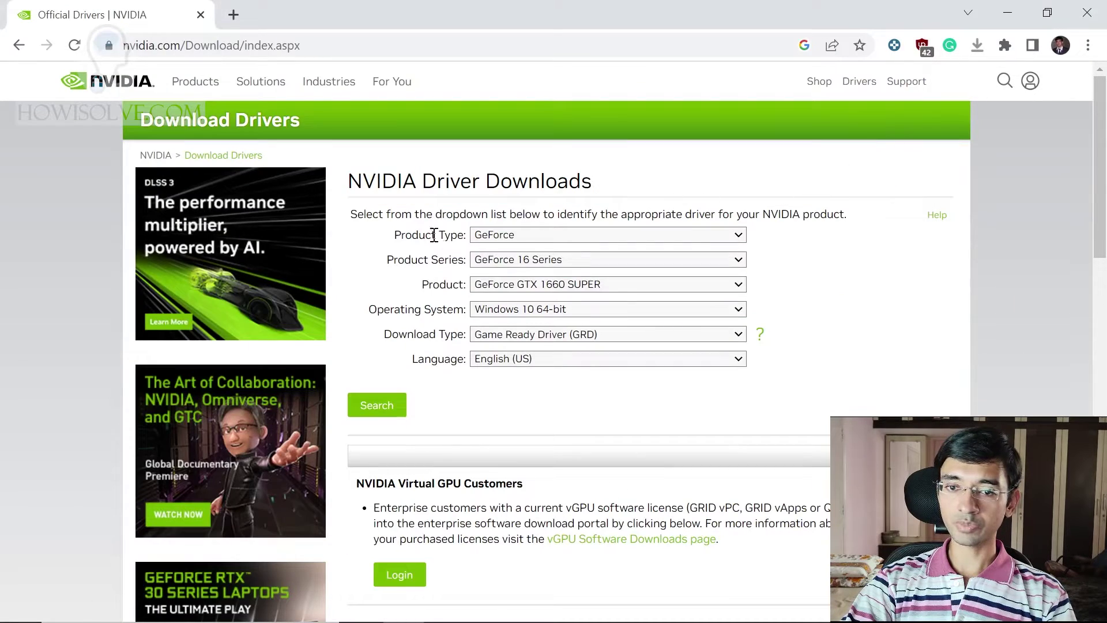
Look through the product type, product and product series choices on the NVIDIA driver form, keeping the GeForce GTX 1660 SUPER
left_click(482, 237)
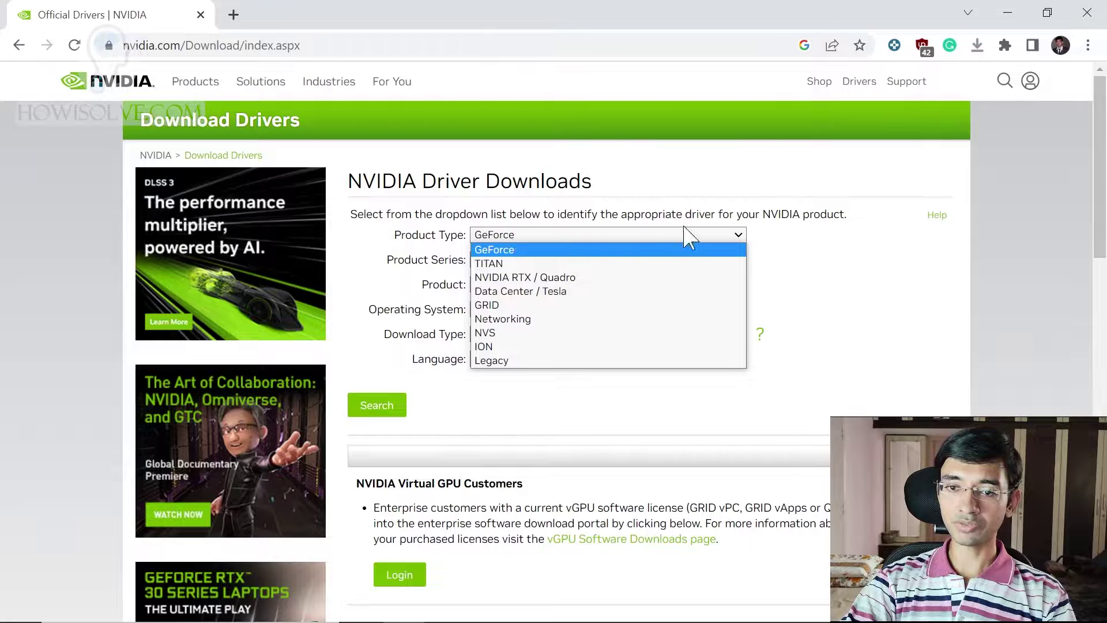
left_click(839, 235)
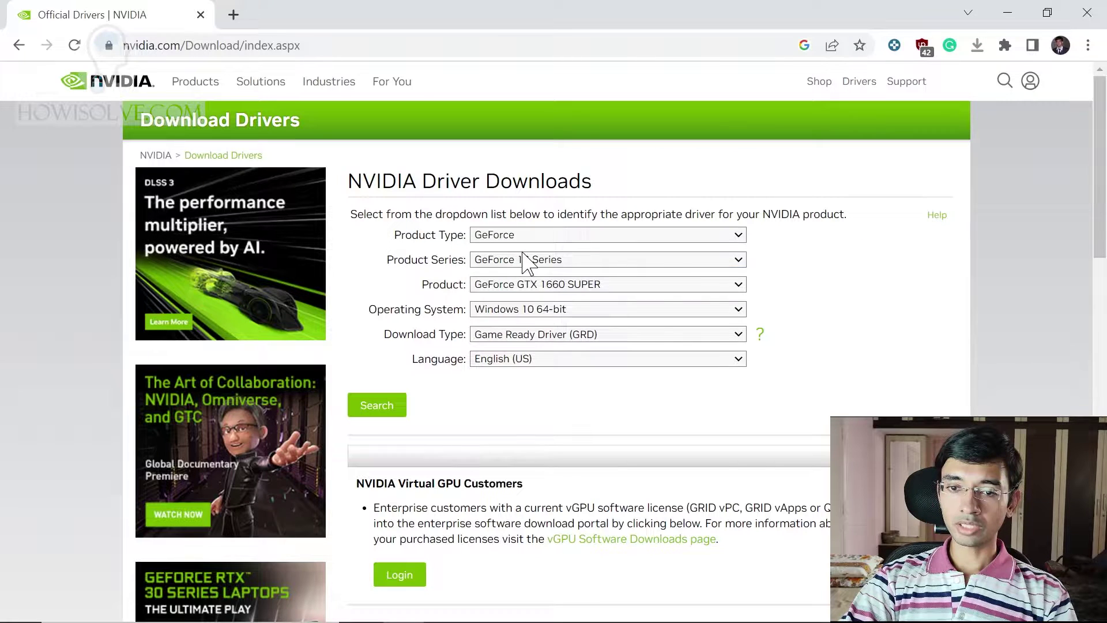
left_click(525, 291)
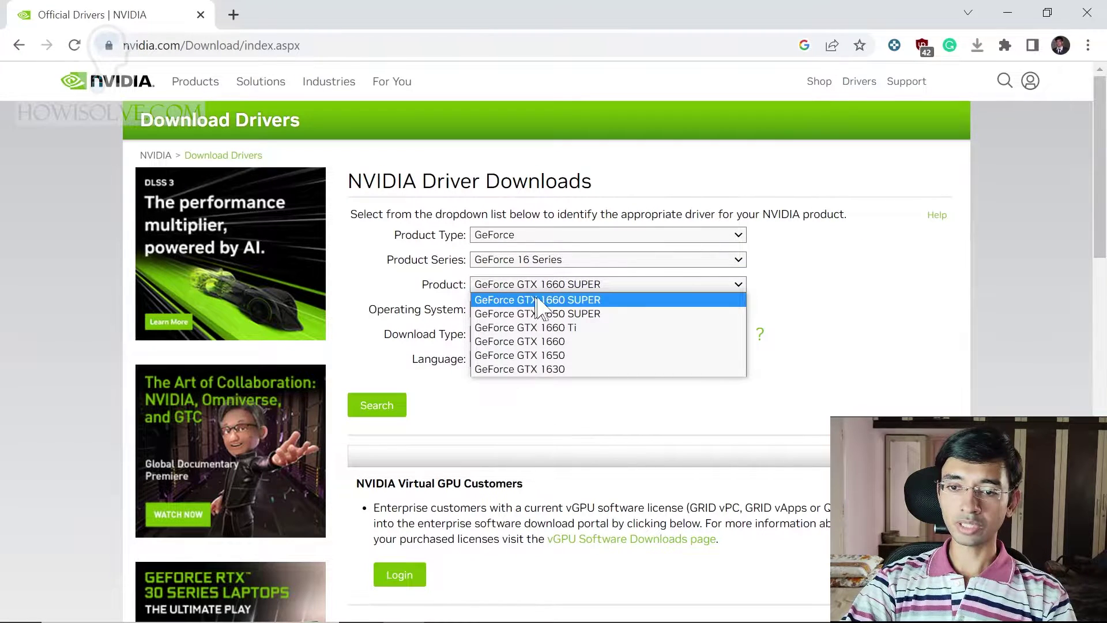
left_click(540, 311)
left_click(536, 261)
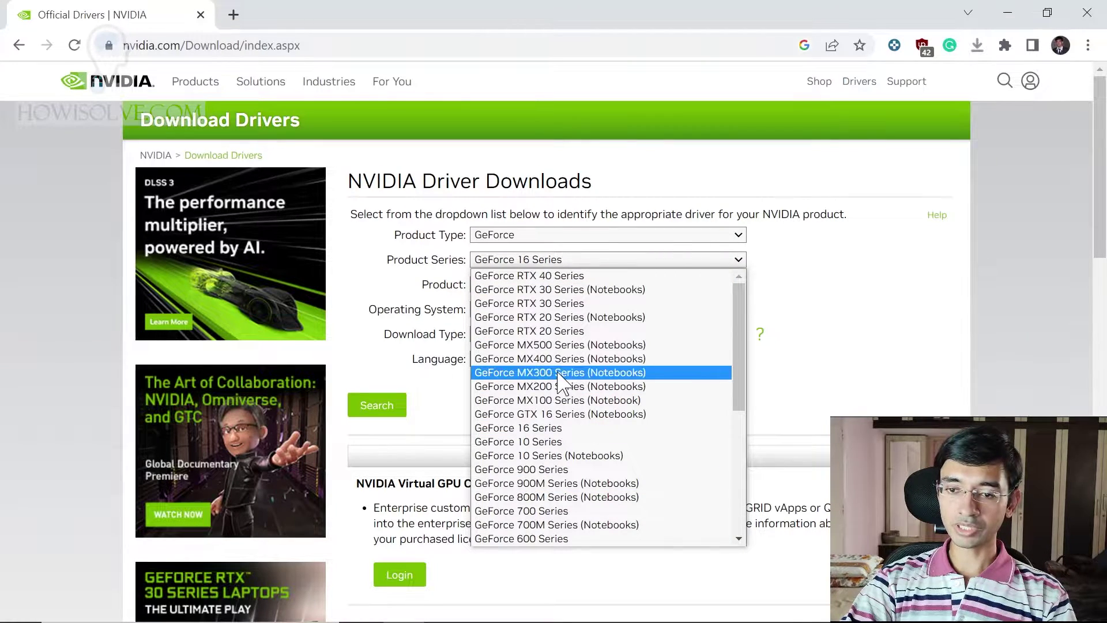
scroll(582, 400, "down", 5)
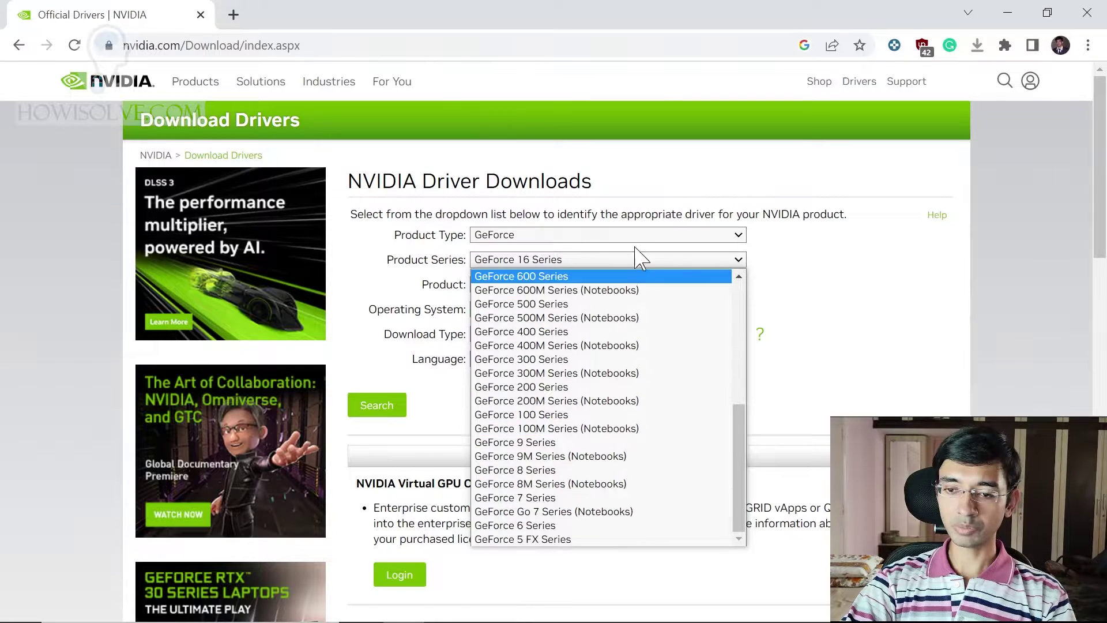
scroll(641, 462, "up", 5)
left_click(1002, 268)
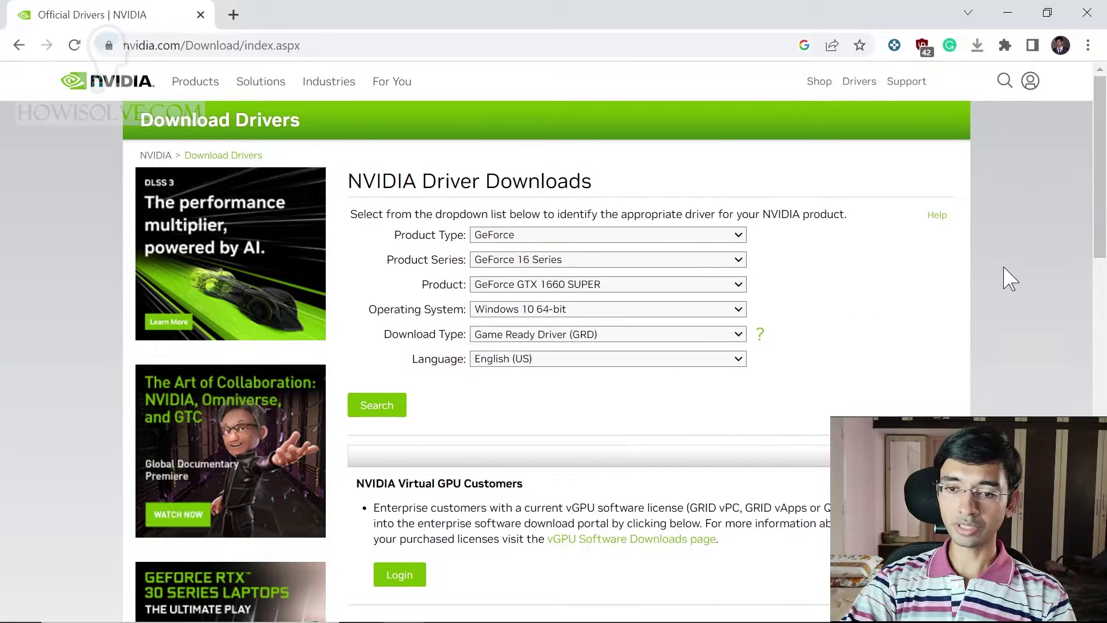
Choose Windows 10 64-bit as the operating system and Game Ready Driver (GRD) as the download type
left_click(536, 312)
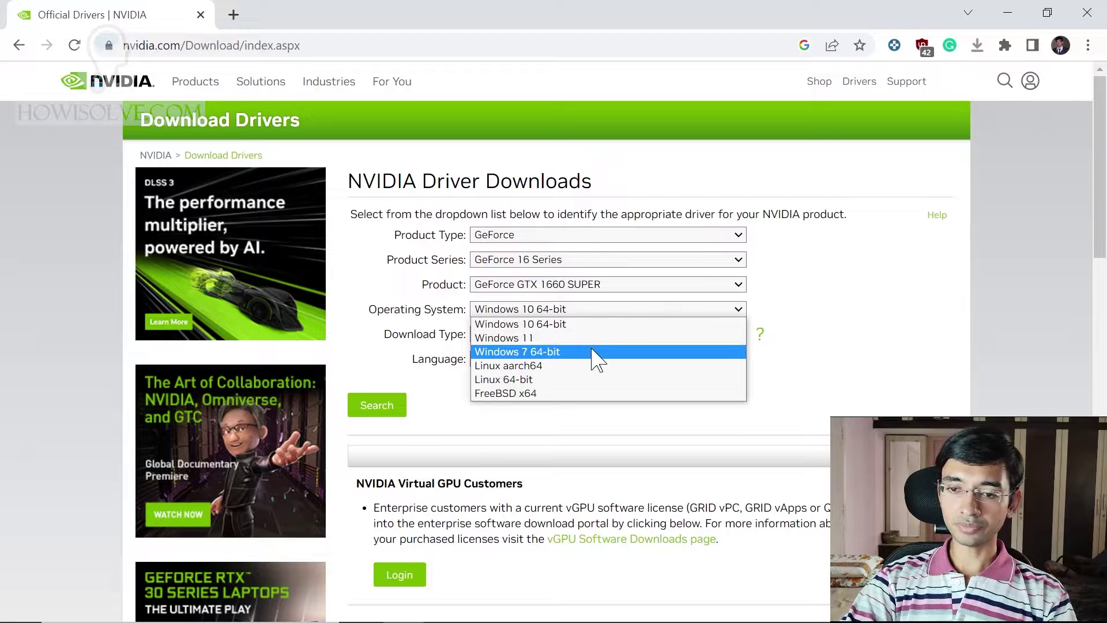
left_click(559, 324)
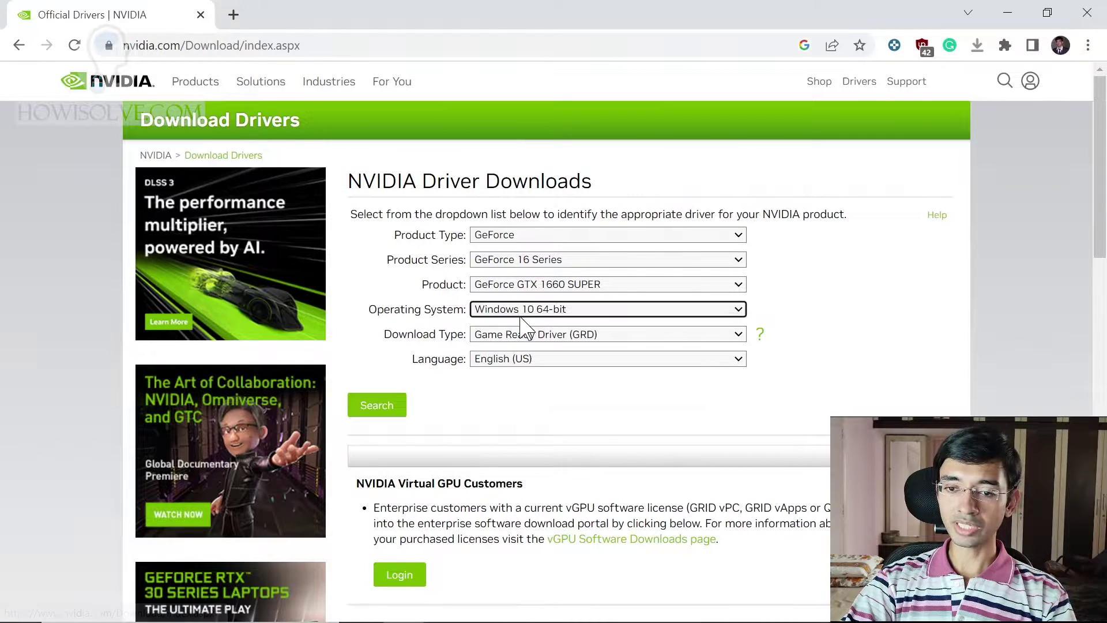
left_click(525, 336)
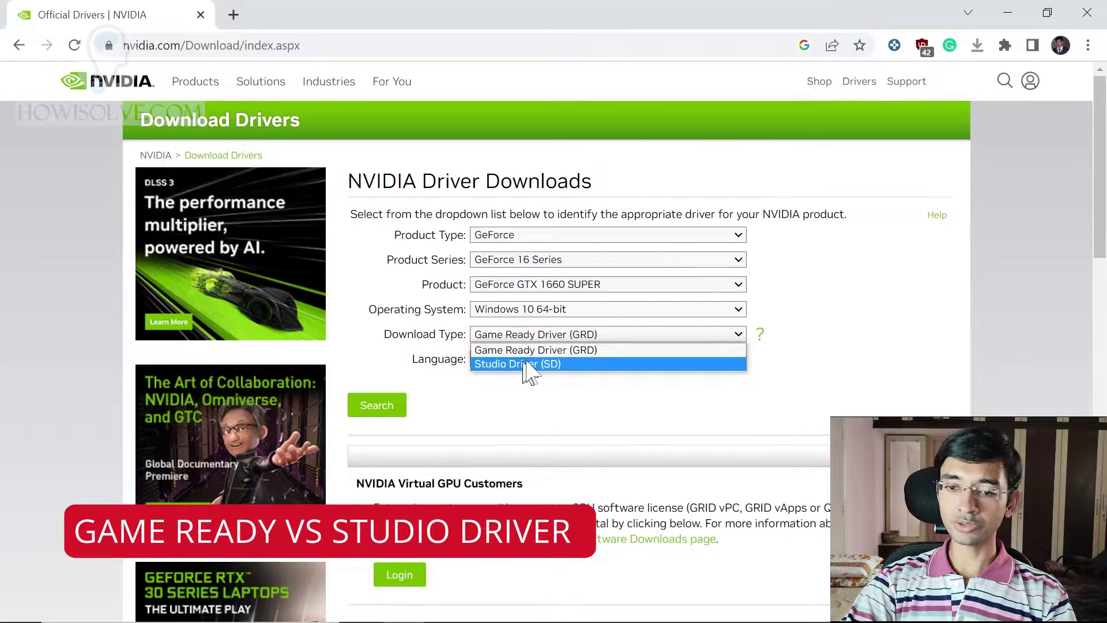
left_click(553, 346)
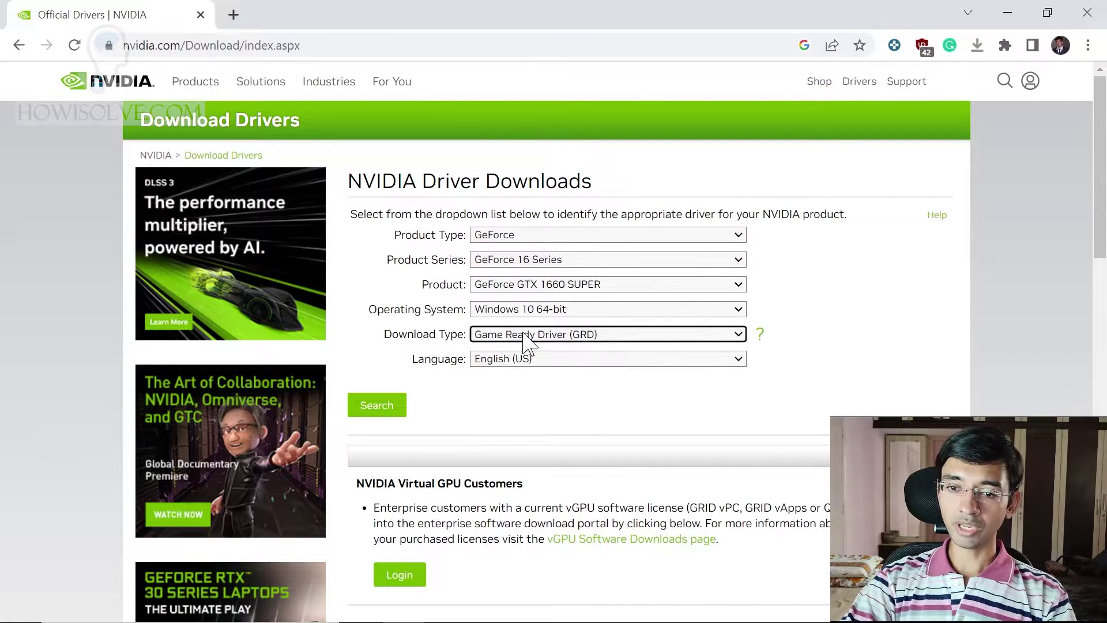
Switch the download type to Studio Driver (SD)
left_click(524, 337)
left_click(542, 375)
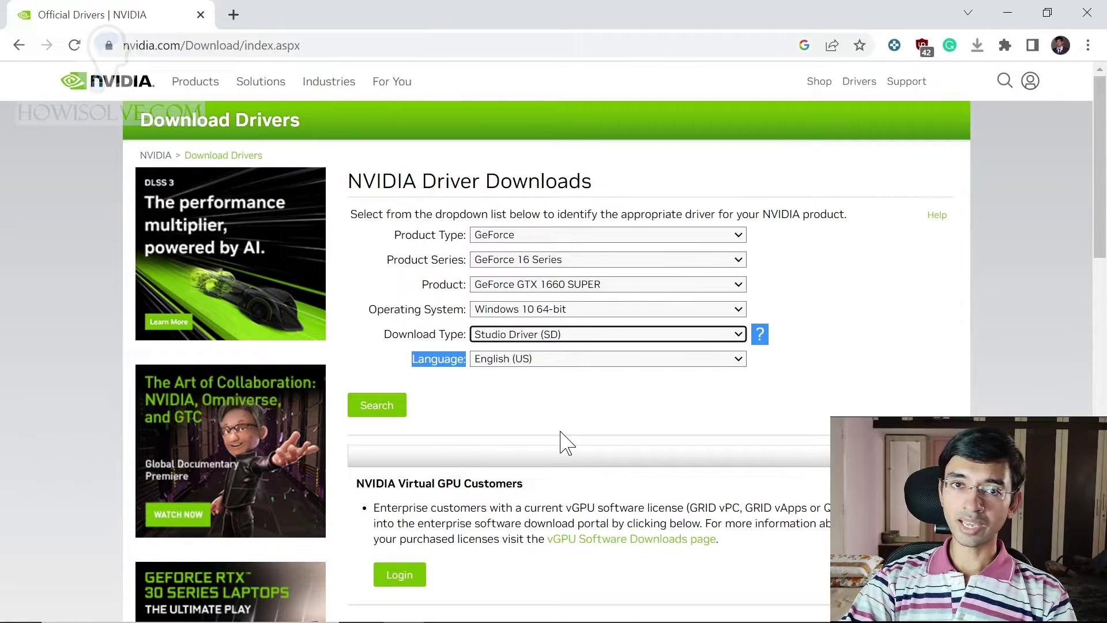
left_click(452, 333)
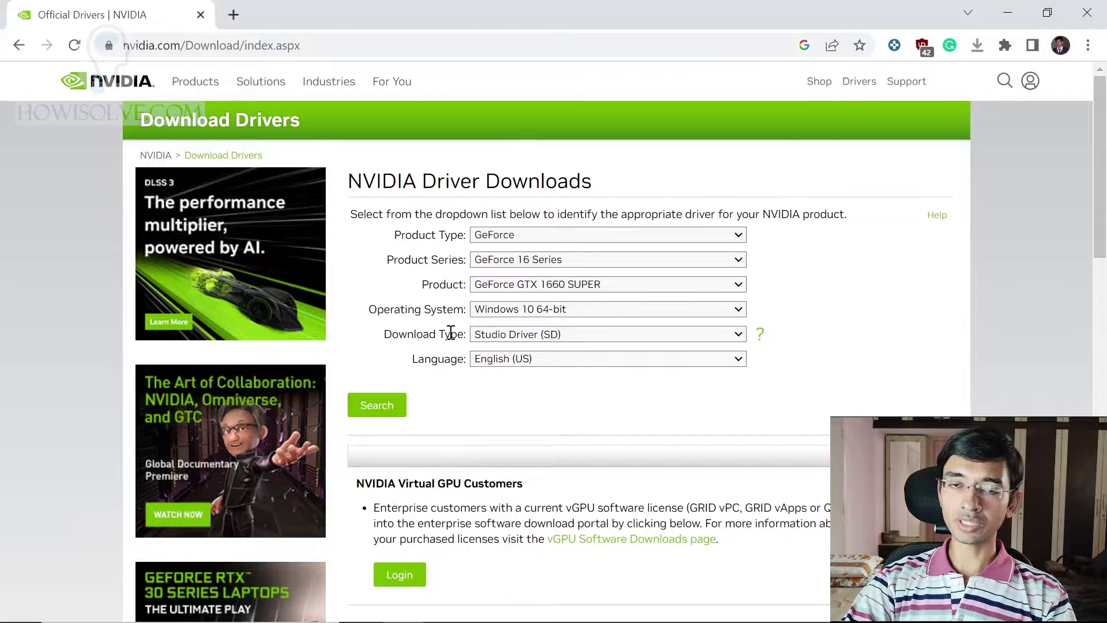
left_click(538, 340)
left_click(539, 363)
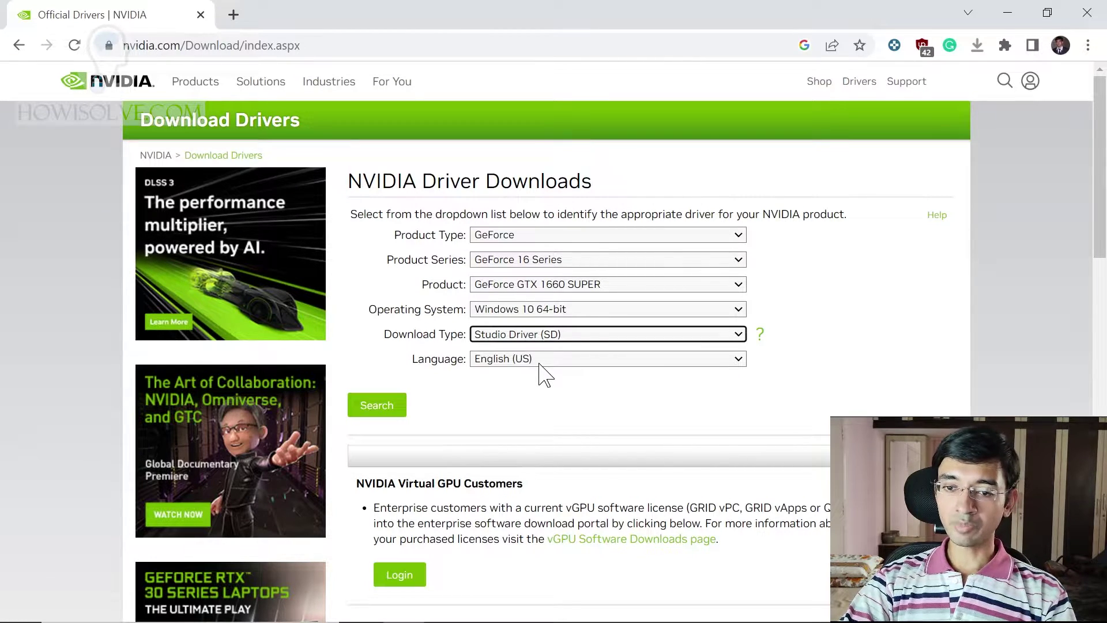
Set the download type to Game Ready Driver (GRD) and search for the matching driver, reviewing its version and release date
left_click(523, 335)
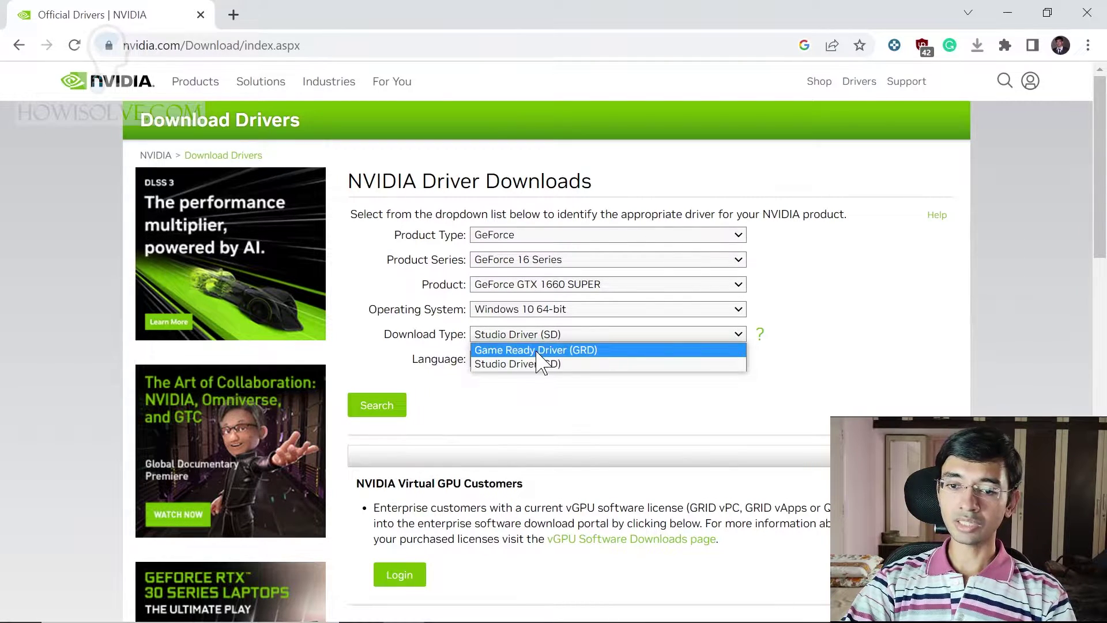
left_click(537, 352)
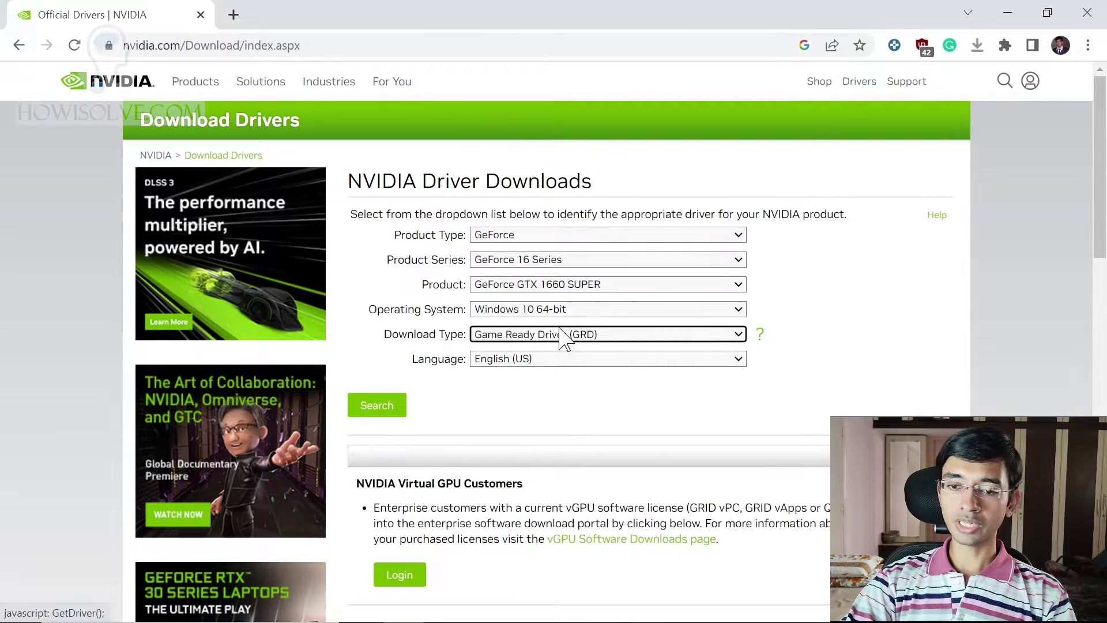
left_click(398, 408)
scroll(661, 405, "down", 5)
scroll(634, 345, "up", 5)
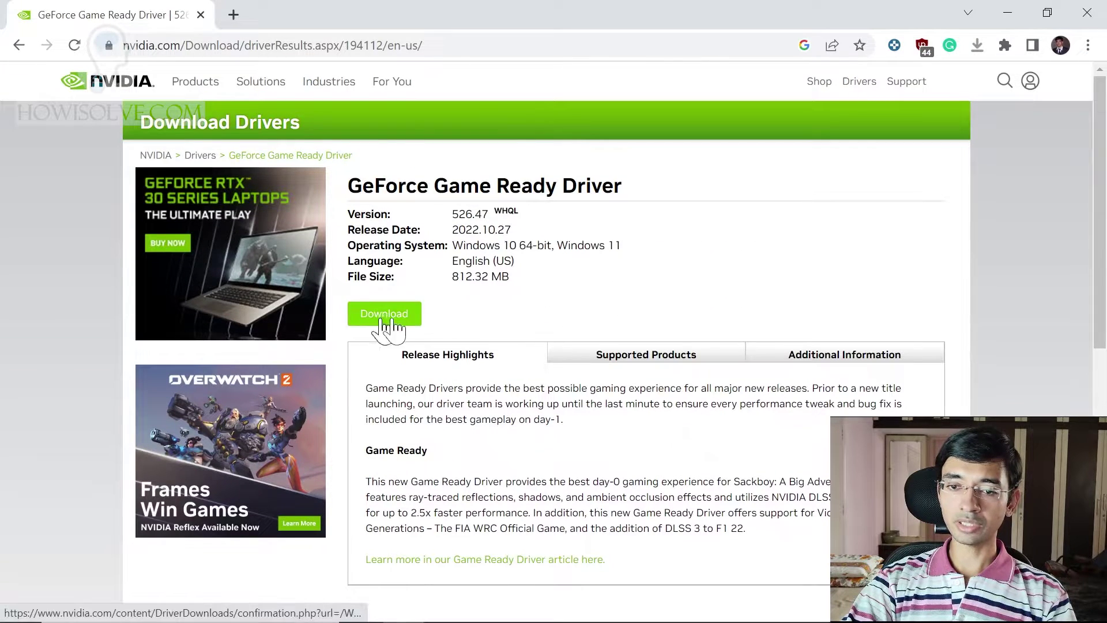
left_click_drag(510, 233, 459, 222)
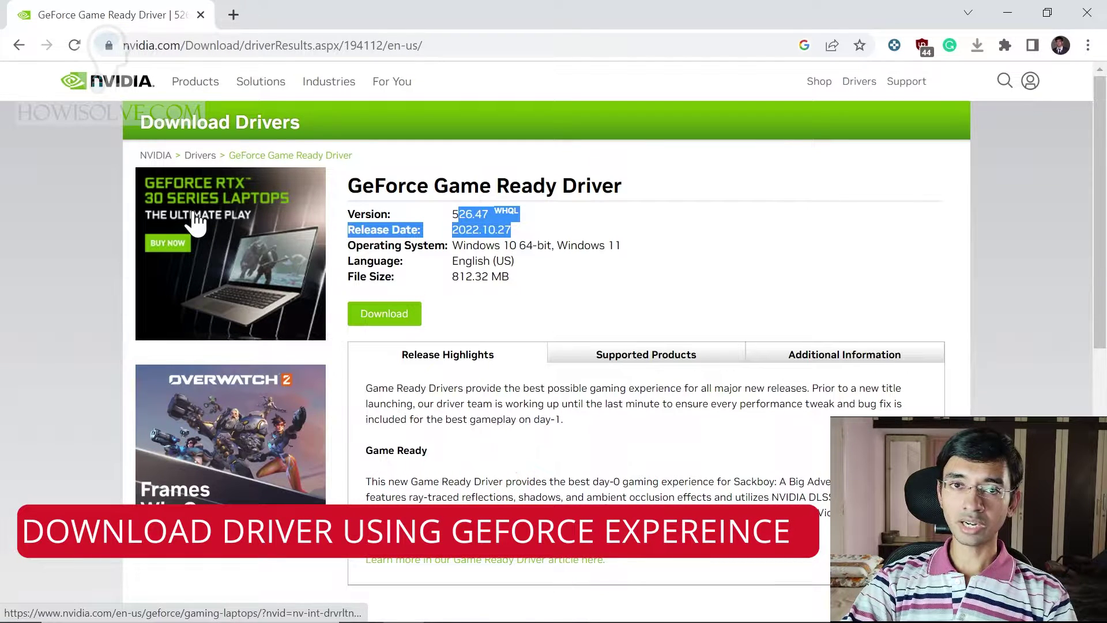
Search Google for "nvidia graphics experience" and open NVIDIA's GeForce Experience download page
left_click(121, 84)
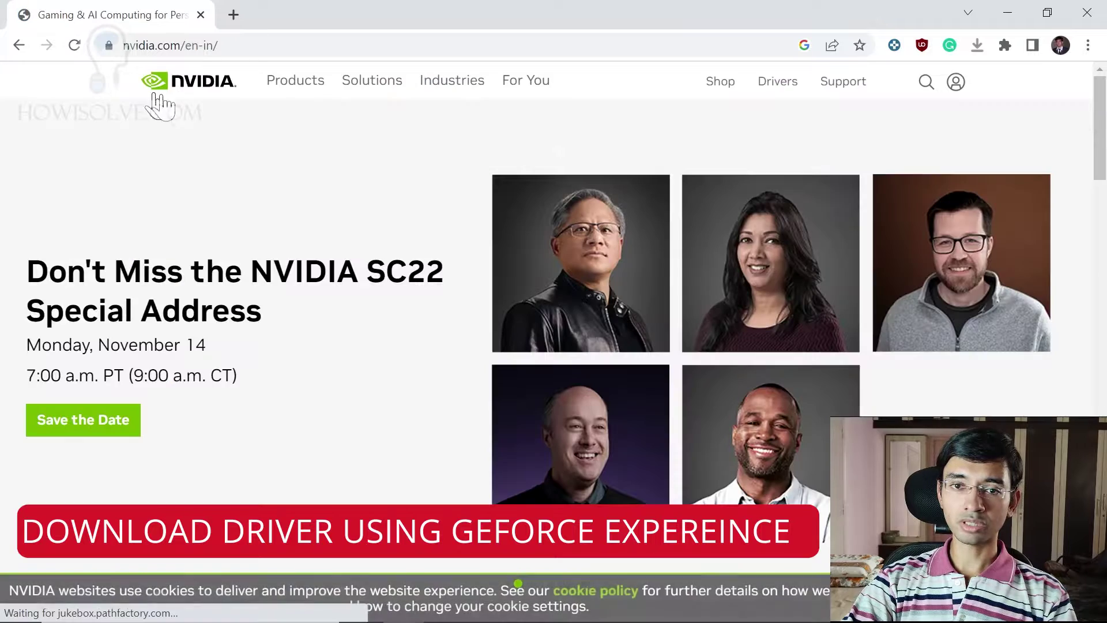
left_click(386, 36)
type("nvdi")
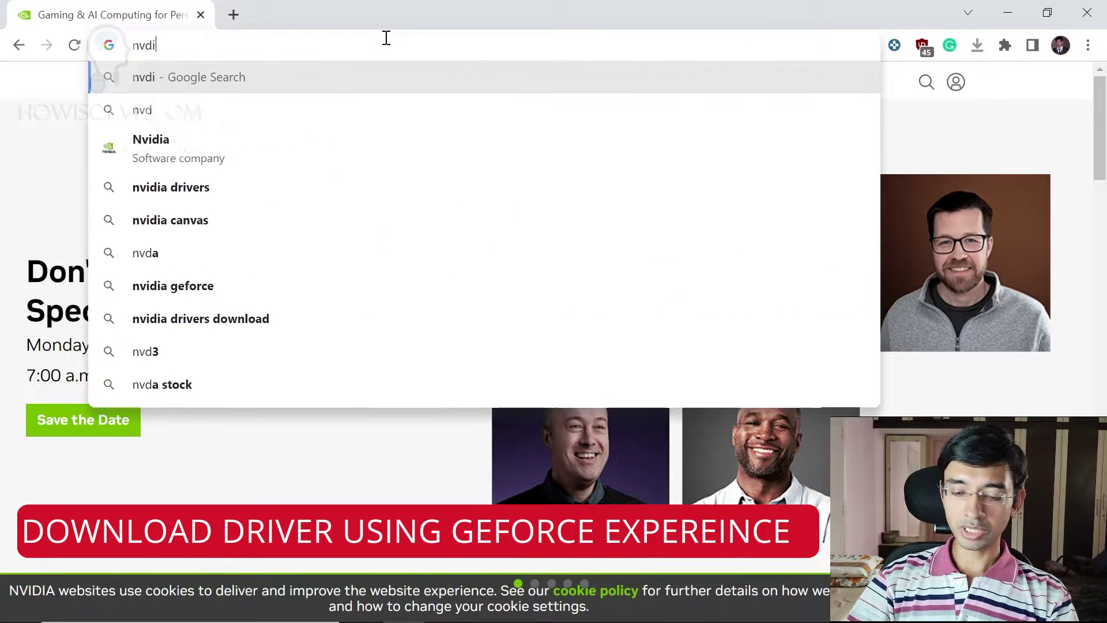
key("BackSpace")
key("BackSpace")
type("idia graphics experience")
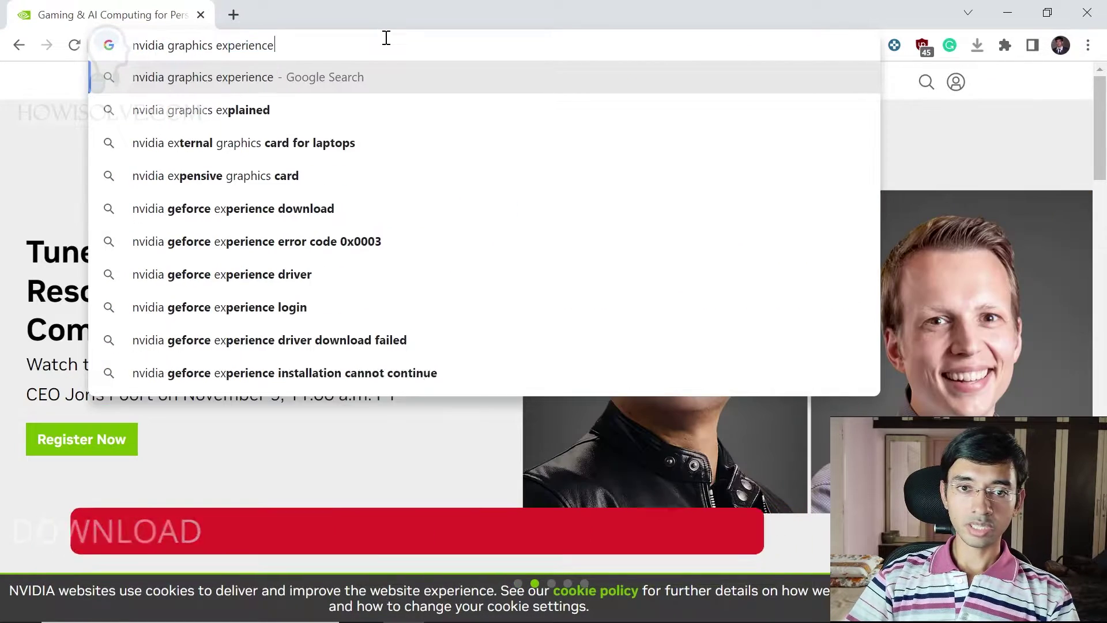
key("Return")
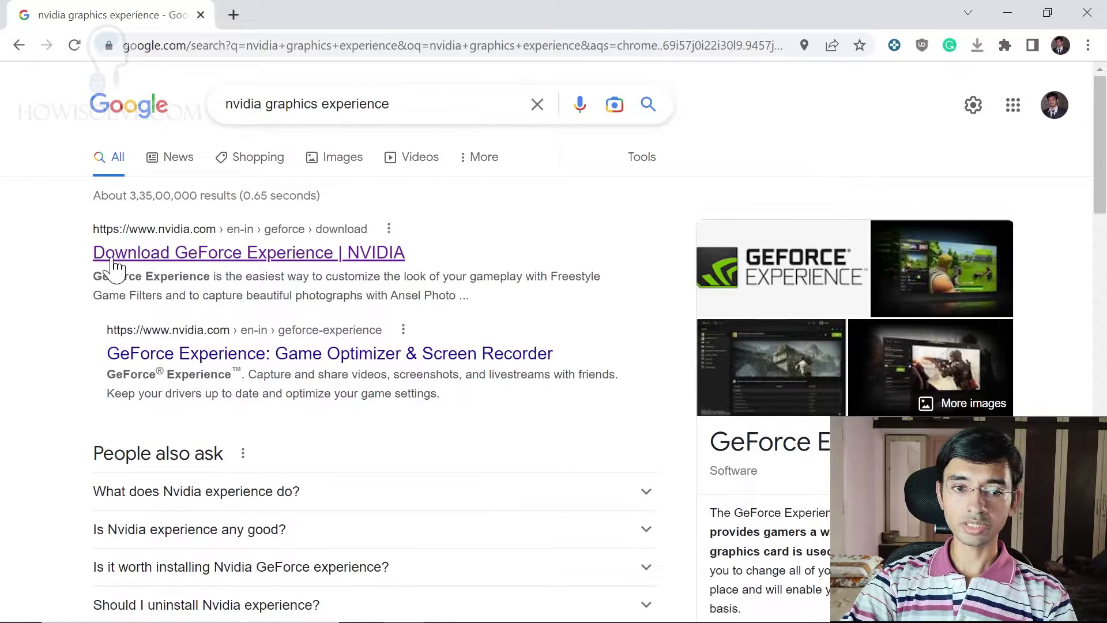
left_click(295, 254)
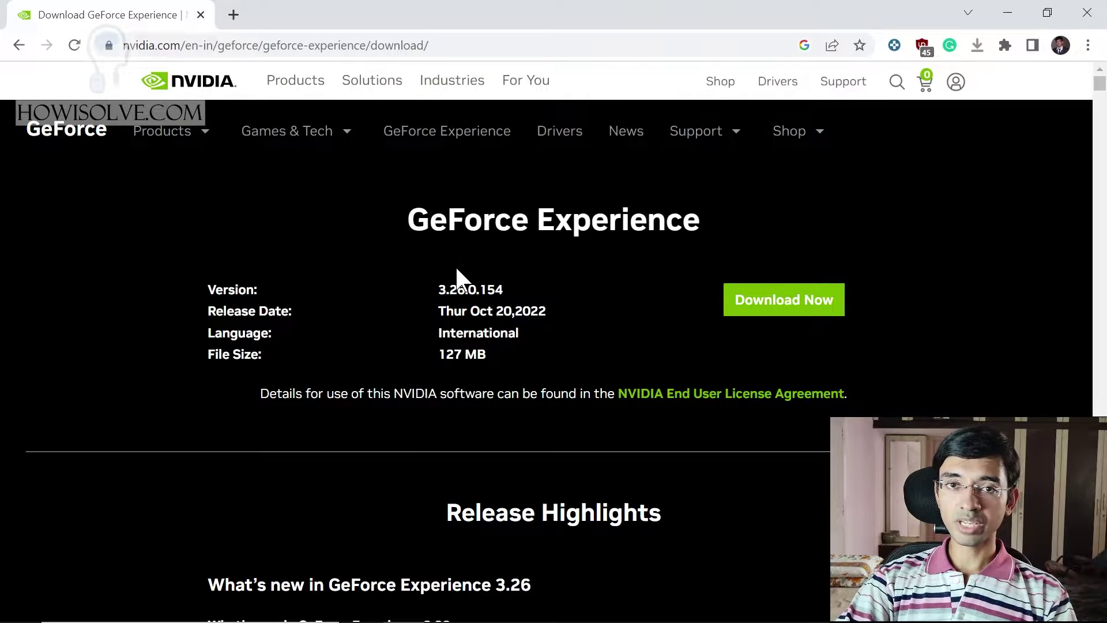
left_click_drag(409, 219, 704, 190)
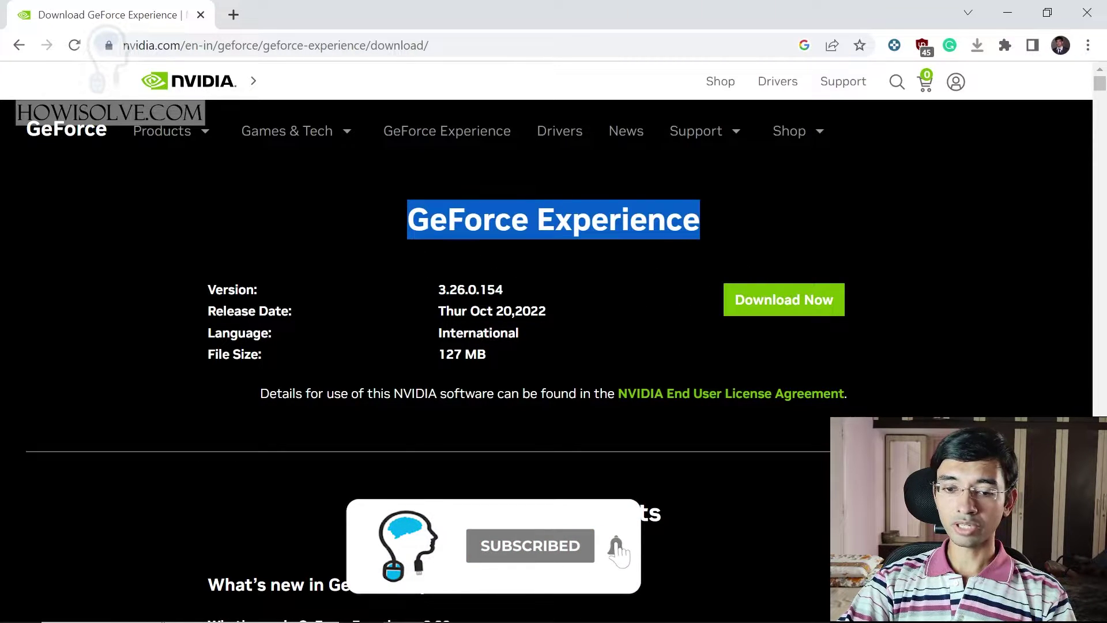
Search Windows for "exp" and open GeForce Experience on its drivers page to show the available Game Ready Driver
left_click(168, 601)
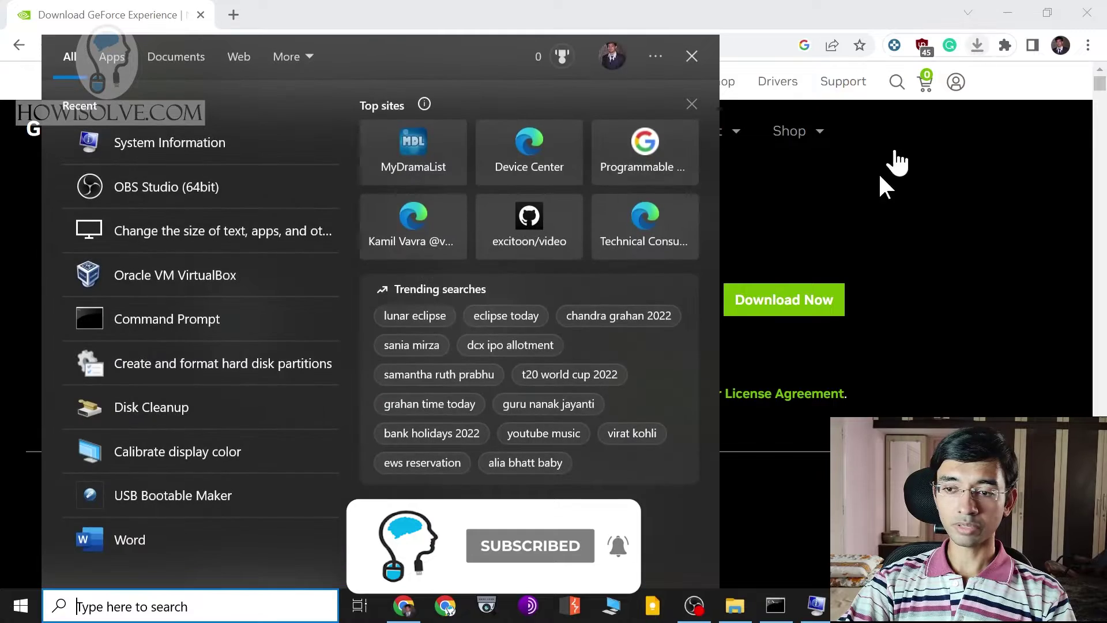
left_click(853, 204)
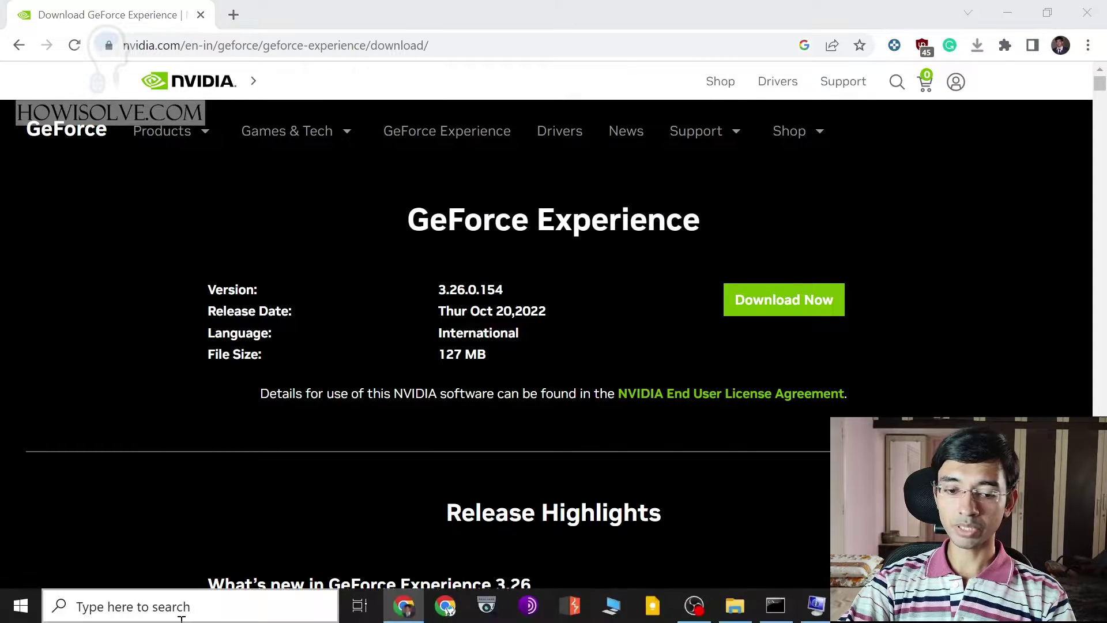
left_click(87, 603)
type("exp")
key("Down")
key("Down")
key("Escape")
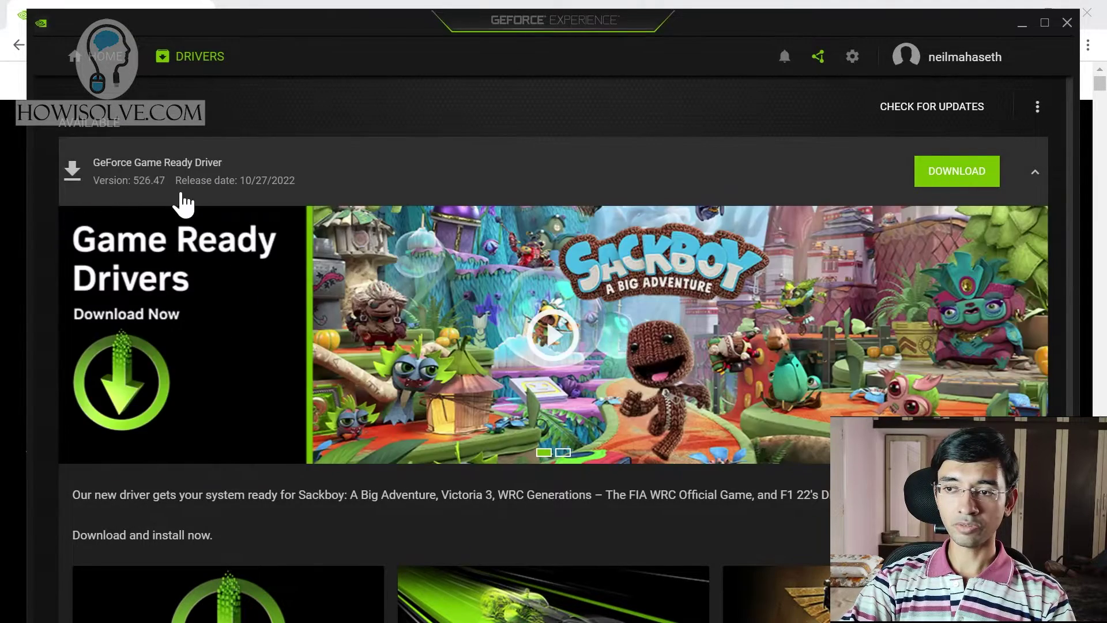
Compare the available Game Ready Driver with the currently installed one in GeForce Experience, and close the program
scroll(576, 320, "down", 5)
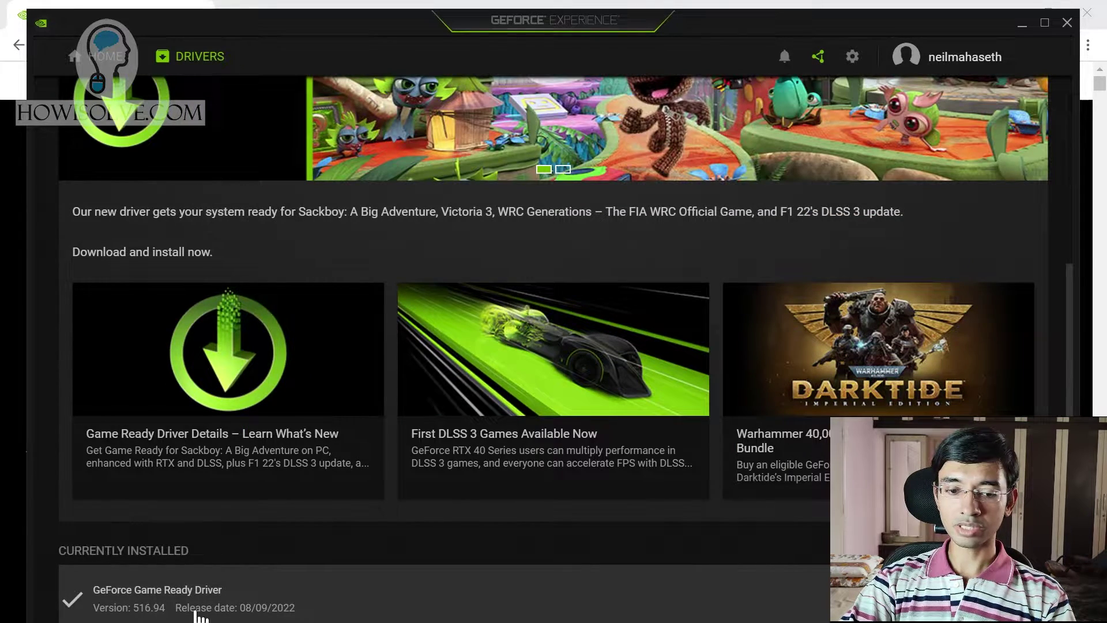
double_click(866, 29)
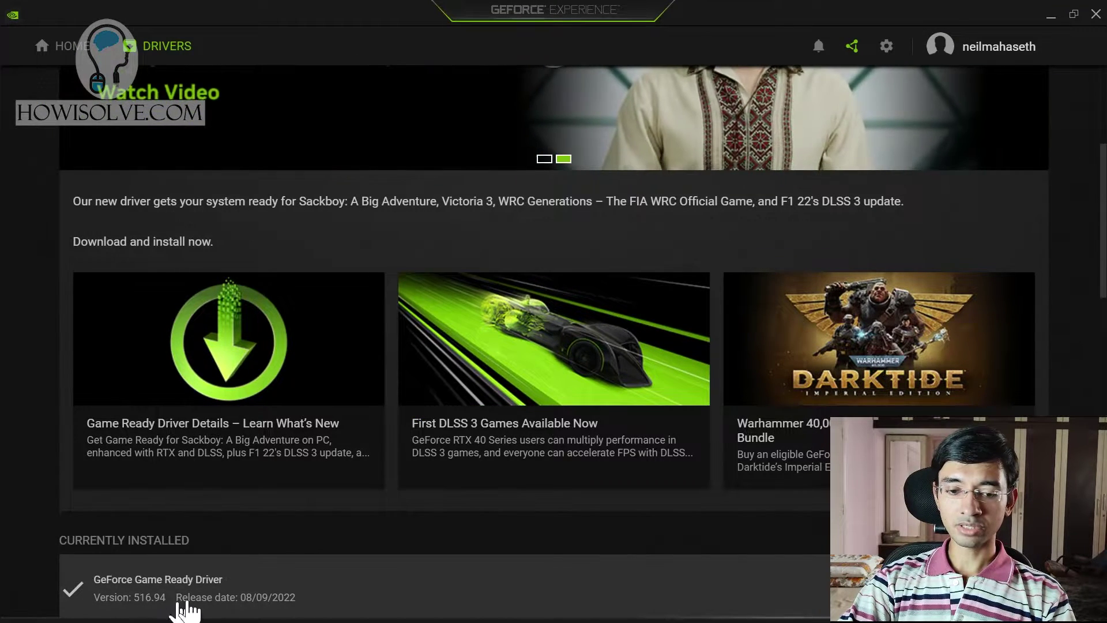
scroll(145, 611, "up", 5)
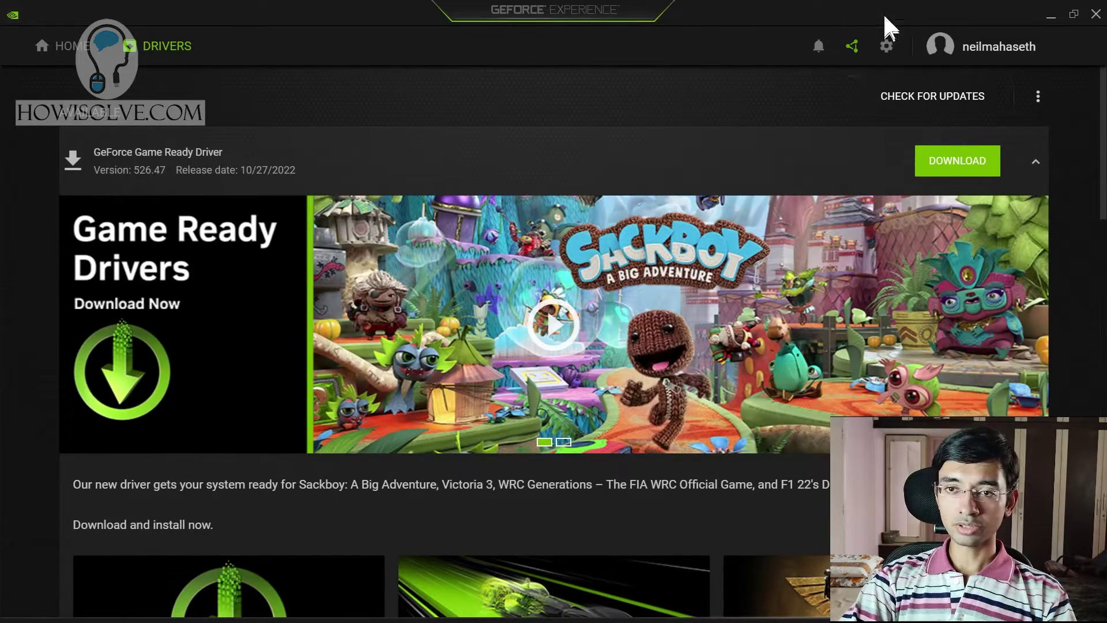
left_click_drag(754, 19, 785, 111)
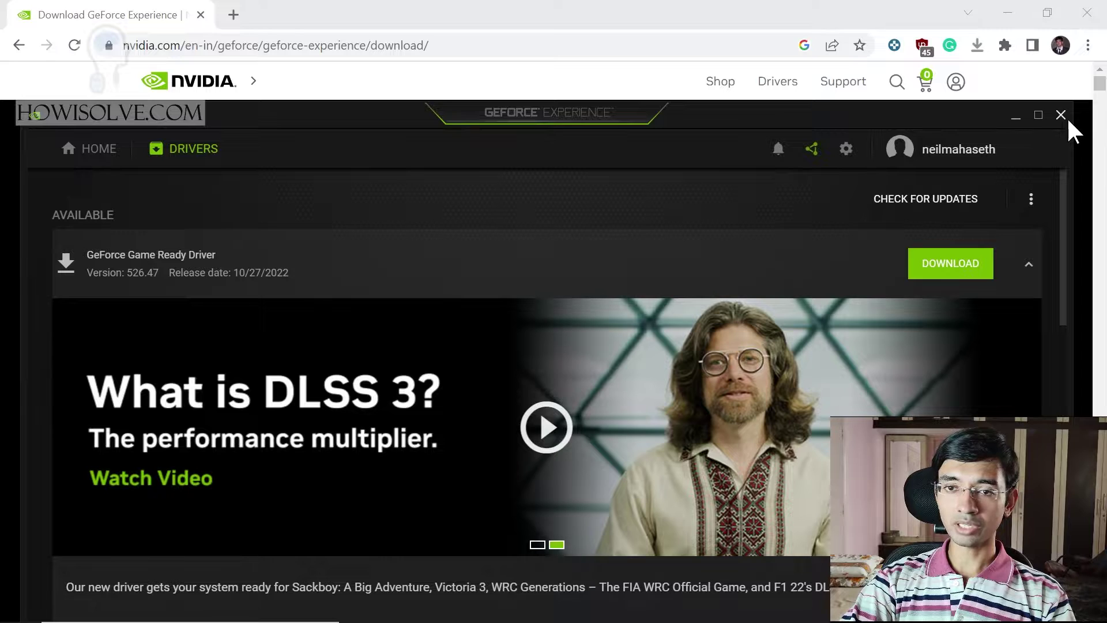
left_click(1066, 117)
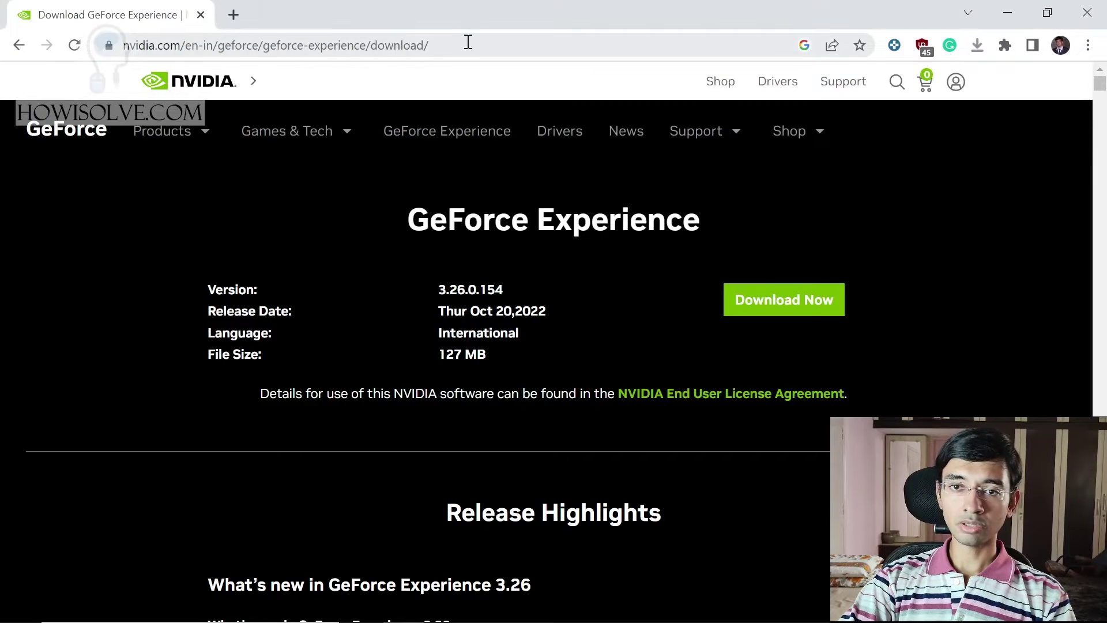
Search Google for "amd graphics"
left_click(545, 43)
type("amd graphics driver")
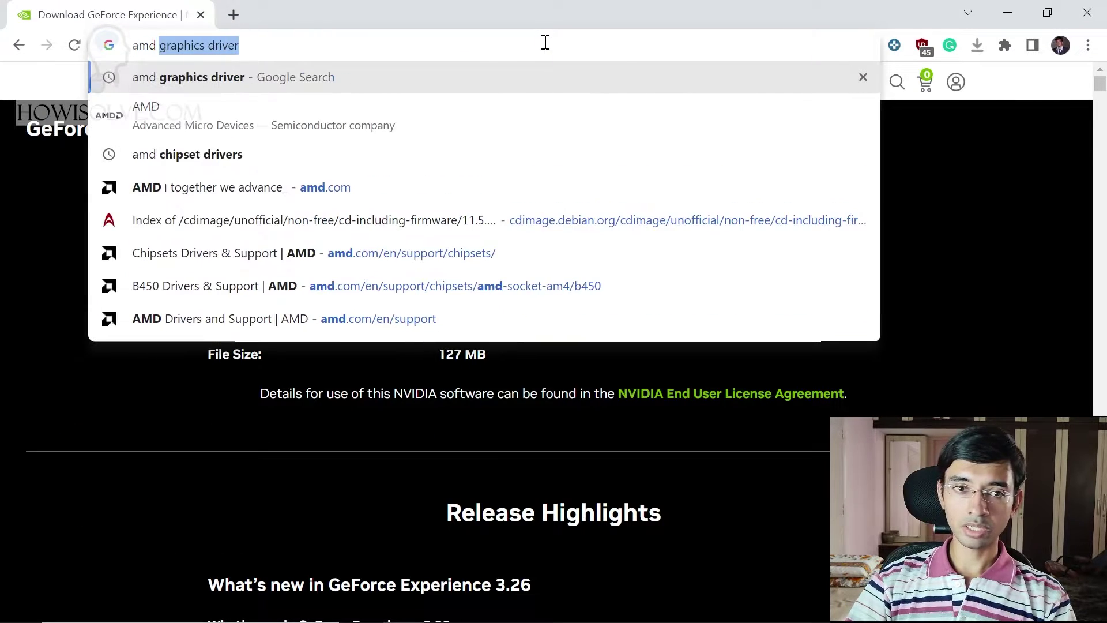
key("Right")
key("BackSpace")
key("BackSpace")
key("BackSpace")
key("BackSpace")
key("BackSpace")
key("BackSpace")
key("BackSpace")
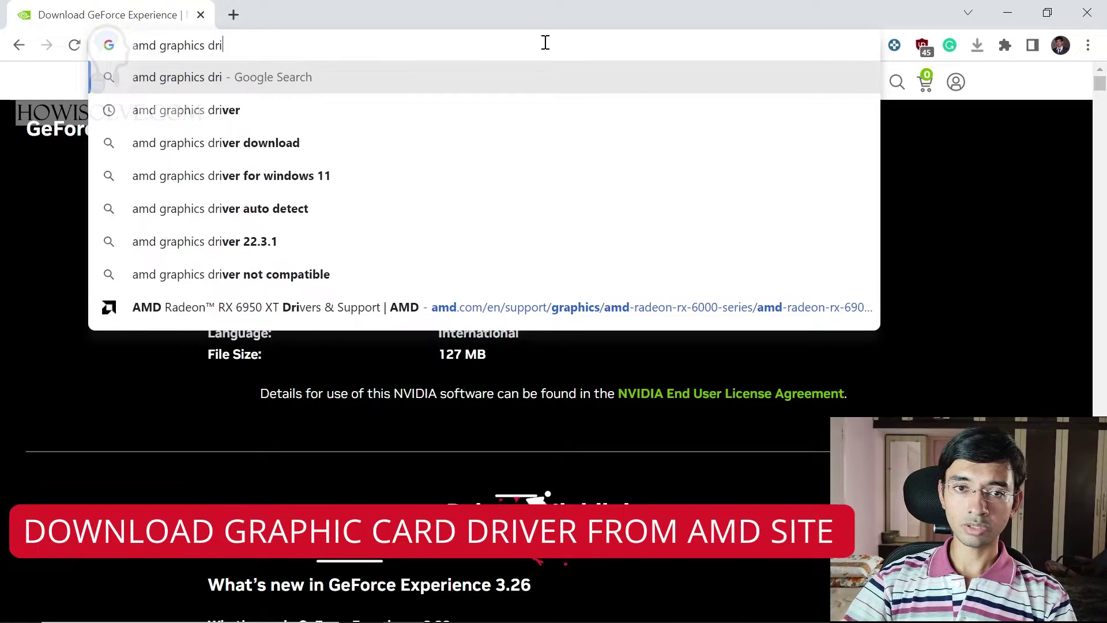
key("Return")
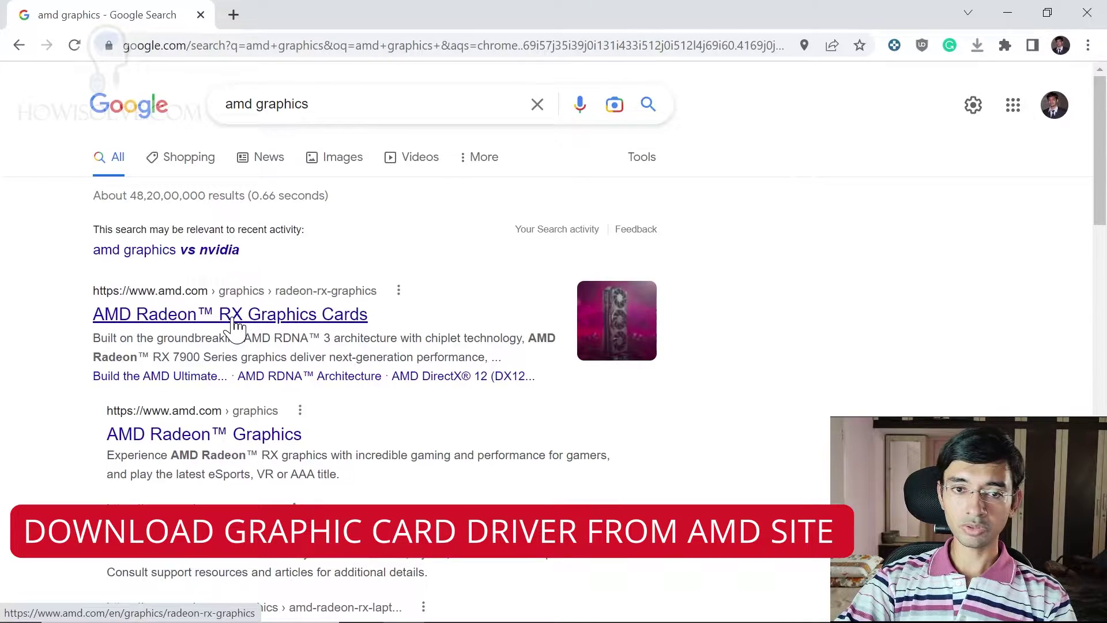
Refine the Google search to "amd graphics driver" and open the AMD Drivers and Support page
left_click(185, 323)
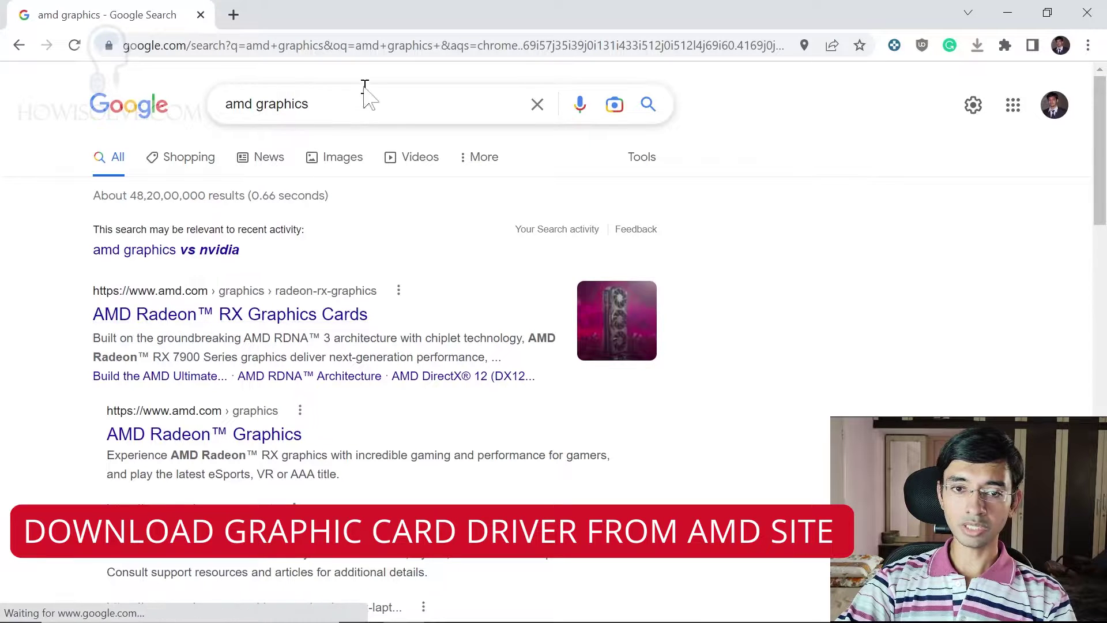
left_click(363, 92)
left_click(476, 150)
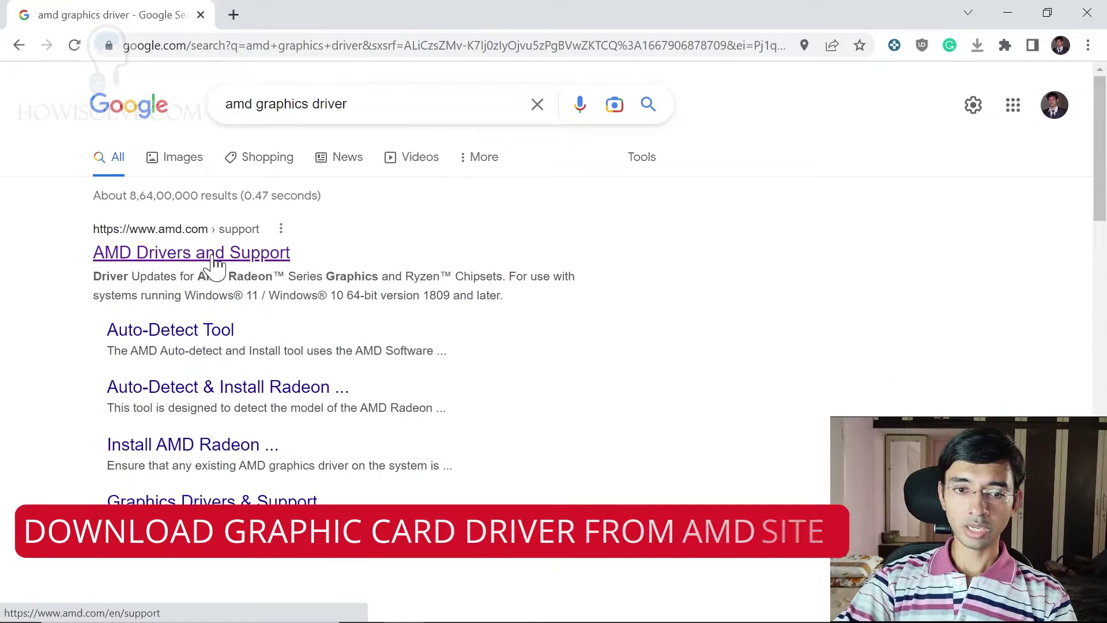
left_click(213, 258)
Choose Graphics, Radeon 600 Series and Radeon RX 640 in AMD's product list and submit the selection
scroll(124, 363, "down", 2)
scroll(123, 363, "down", 5)
left_click(122, 304)
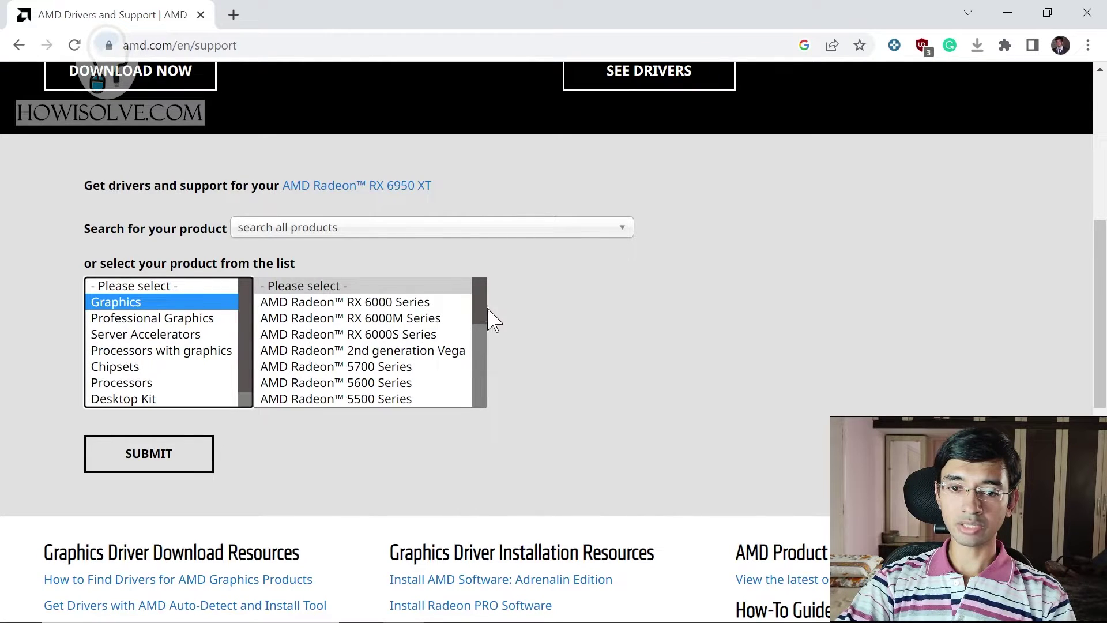
left_click_drag(477, 299, 479, 357)
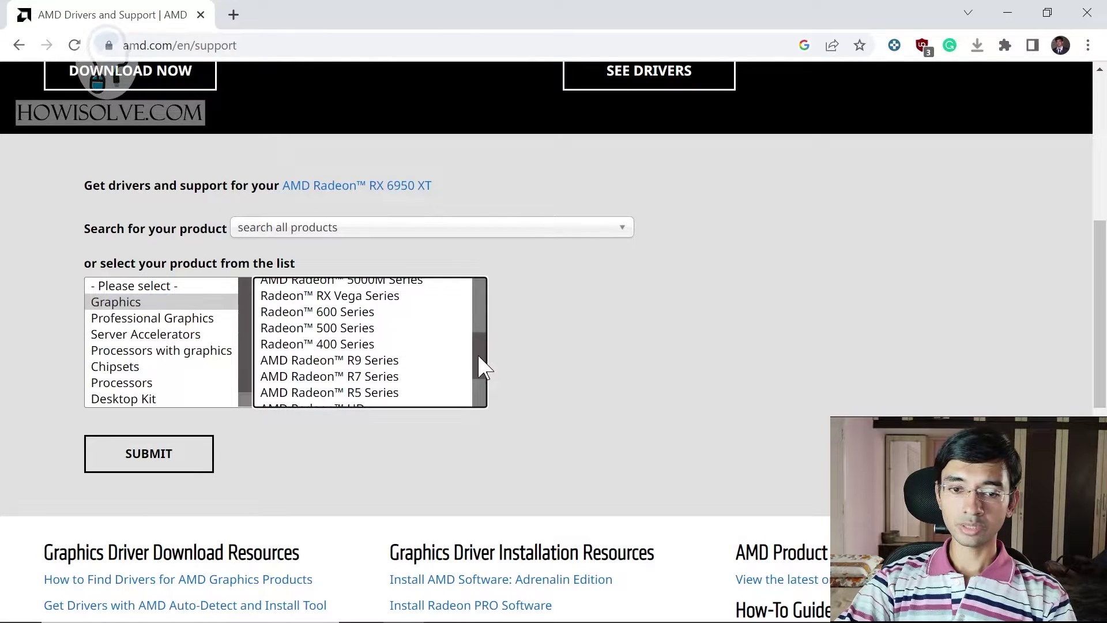
left_click(301, 314)
left_click(589, 304)
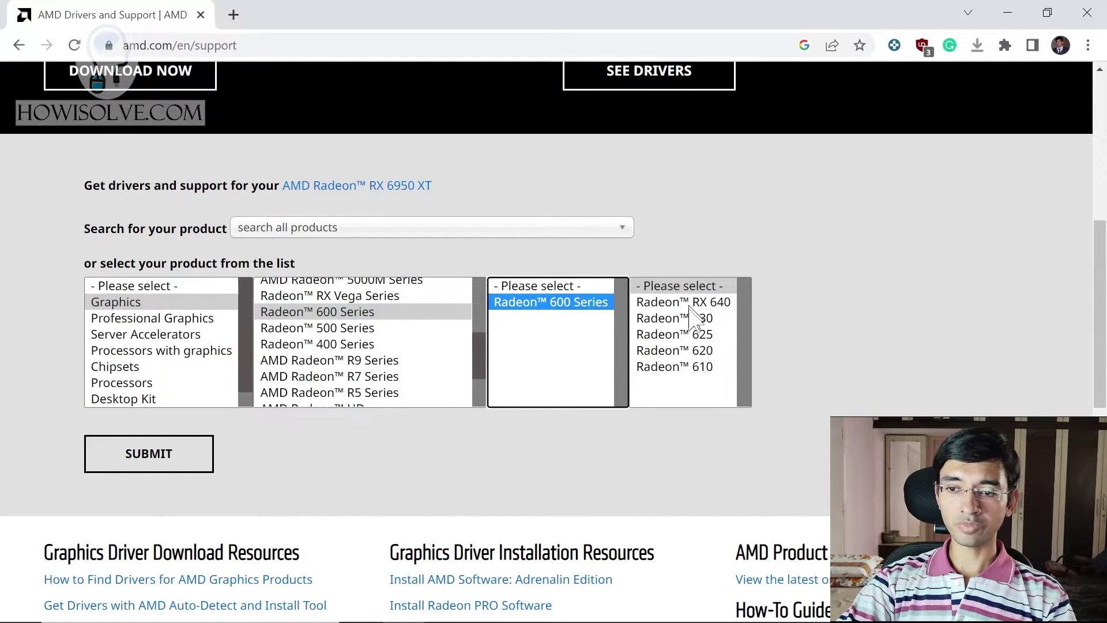
left_click(717, 302)
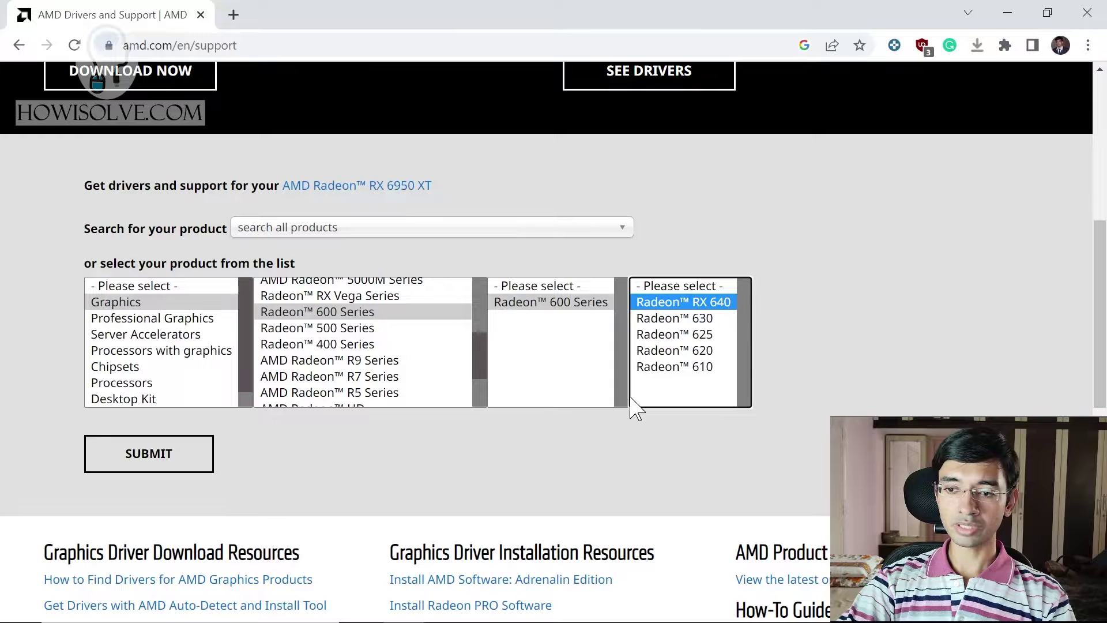
left_click(163, 458)
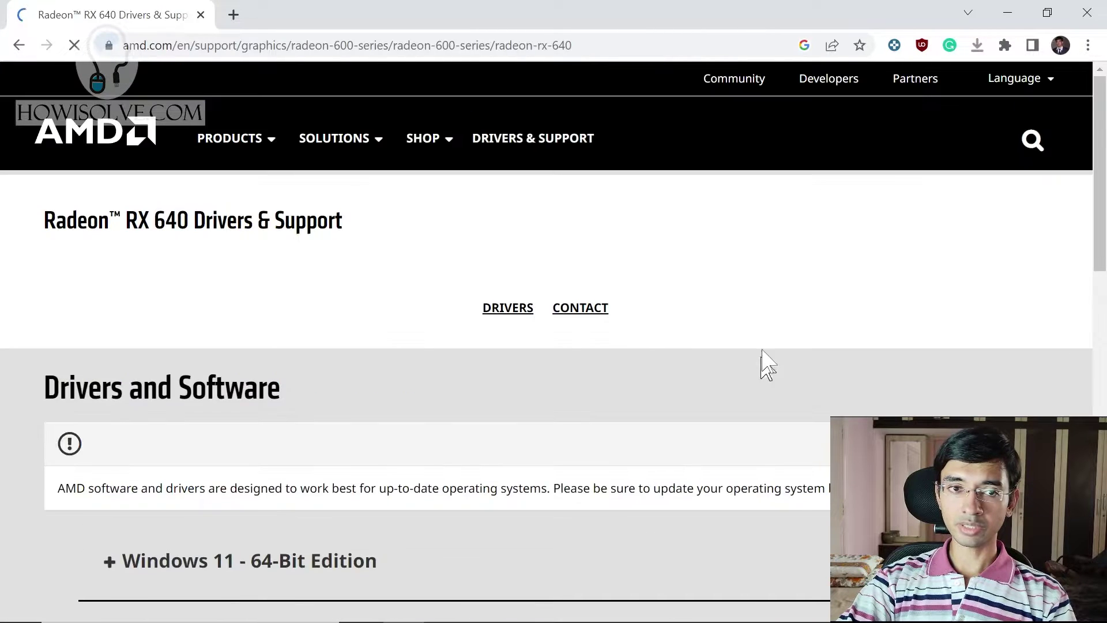
Expand the Windows 11 - 64-Bit Edition drivers for the Radeon RX 640 and review the Adrenalin Edition downloads
scroll(524, 240, "down", 3)
left_click(170, 425)
scroll(415, 338, "down", 5)
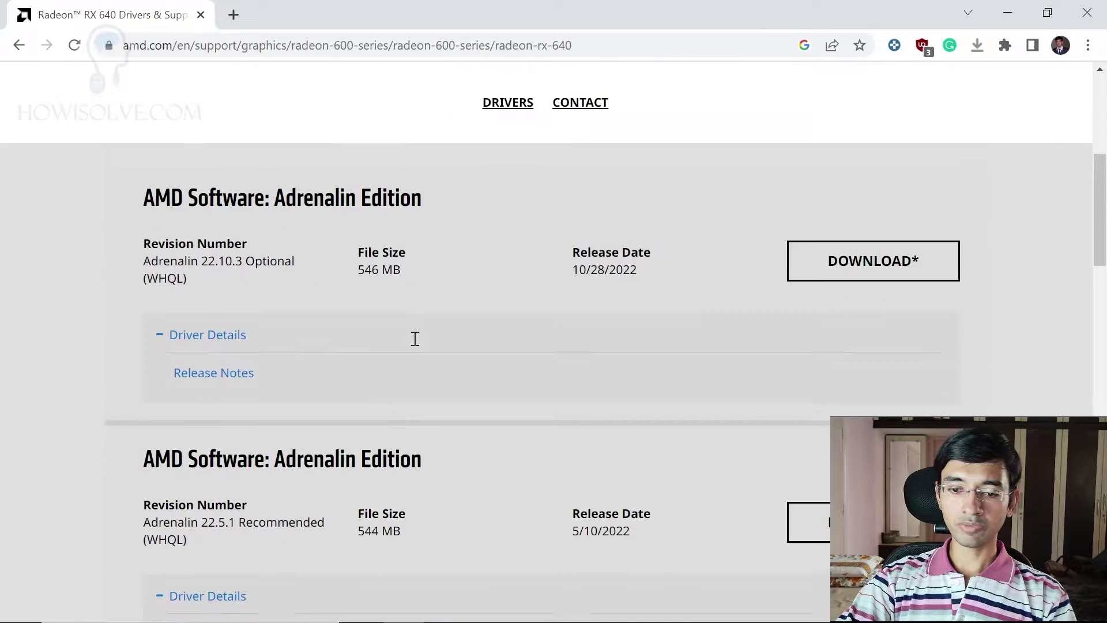
scroll(183, 312, "up", 2)
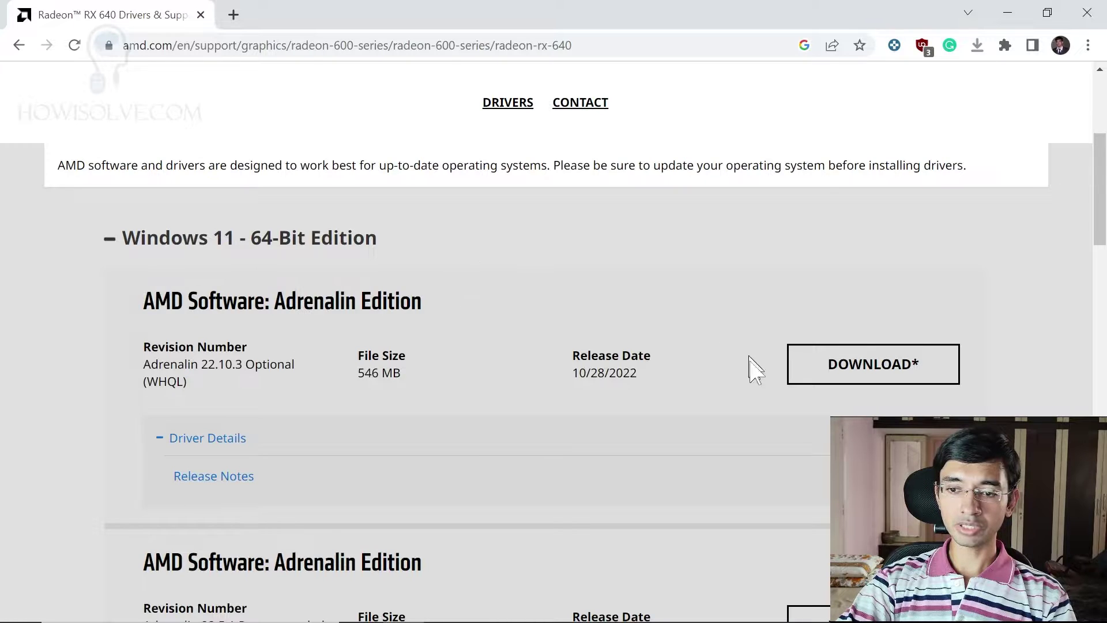
scroll(342, 380, "down", 4)
scroll(360, 380, "down", 8)
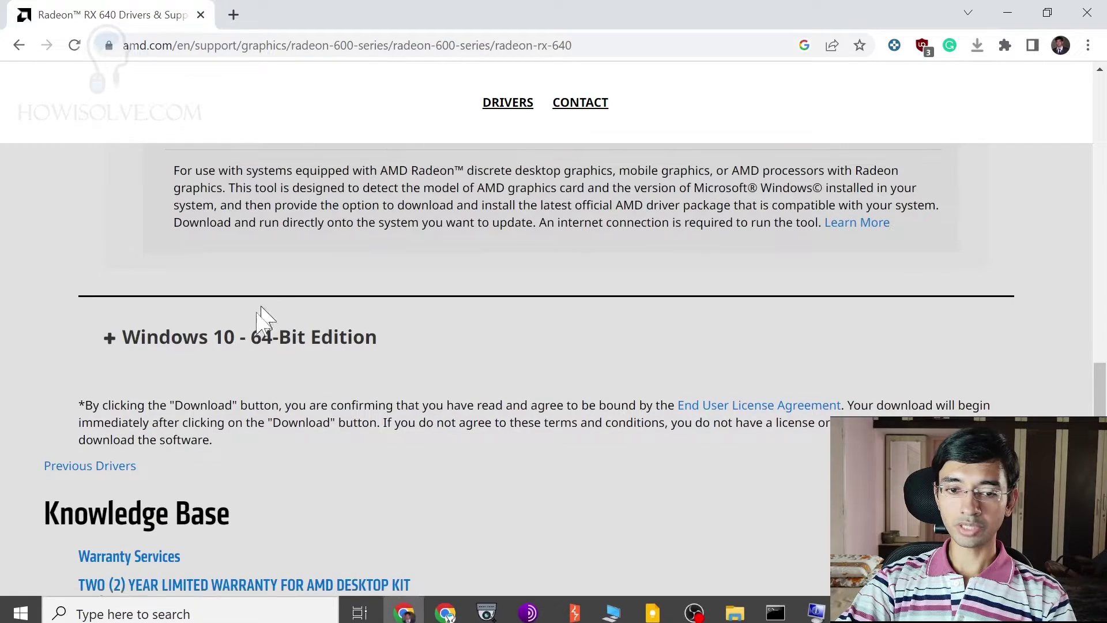
Expand the Windows 10 - 64-Bit Edition drivers and read whom the AMD Software: PRO Edition is meant for
left_click(234, 340)
scroll(431, 480, "down", 10)
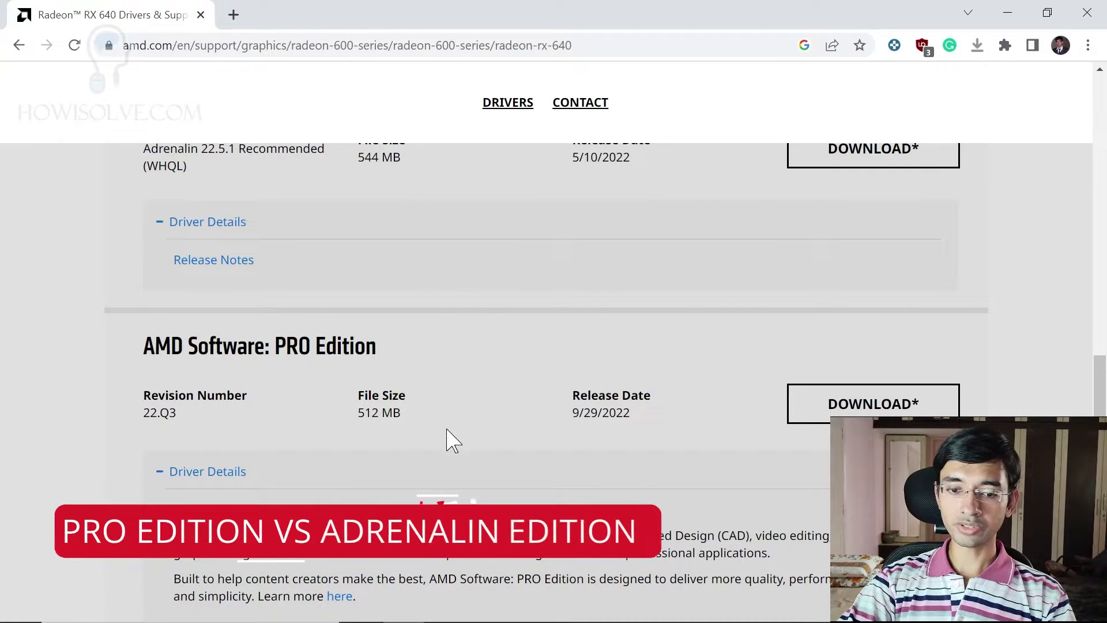
scroll(340, 462, "down", 2)
scroll(343, 386, "down", 2)
scroll(452, 366, "up", 3)
scroll(290, 493, "down", 2)
left_click_drag(257, 390, 356, 405)
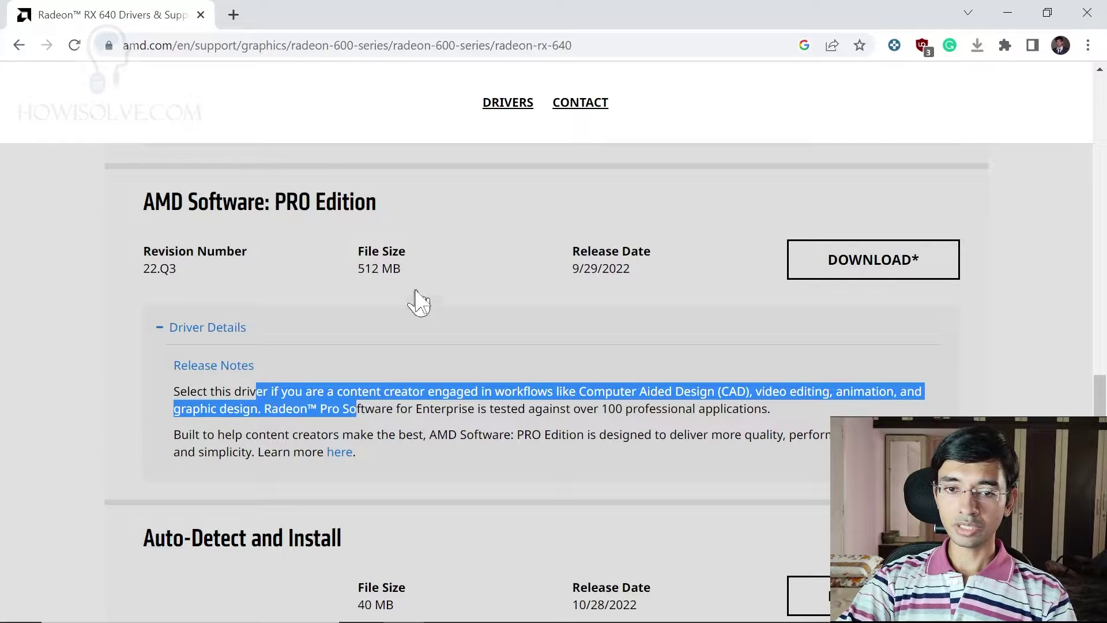
Review the Auto-Detect and Install tool's details and the Adrenalin Edition entries on the Radeon RX 640 page
scroll(414, 344, "down", 6)
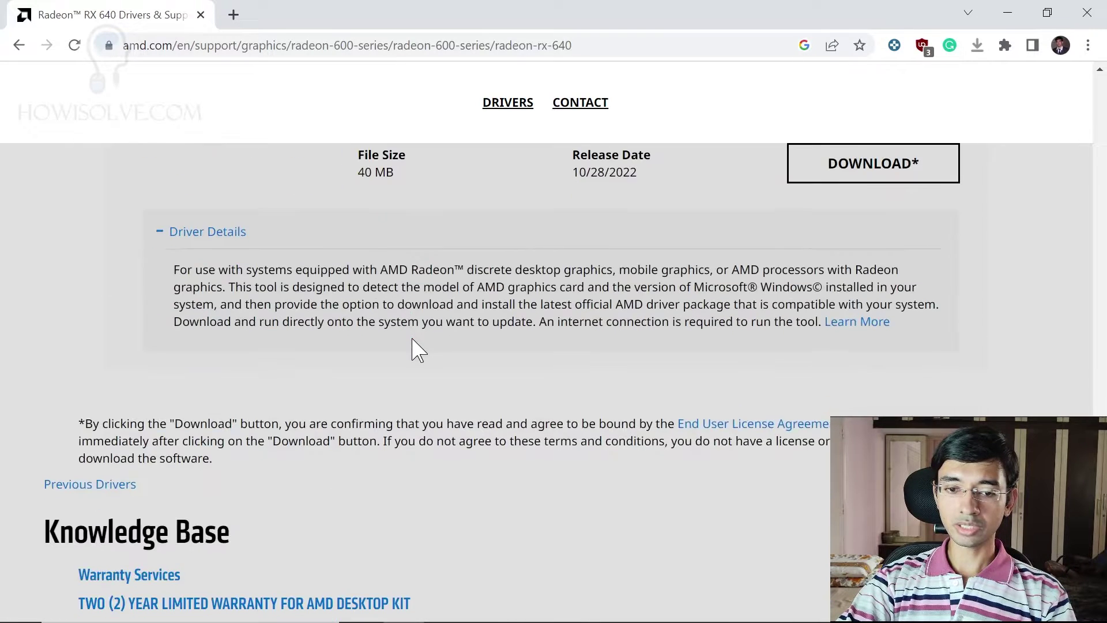
scroll(414, 344, "up", 8)
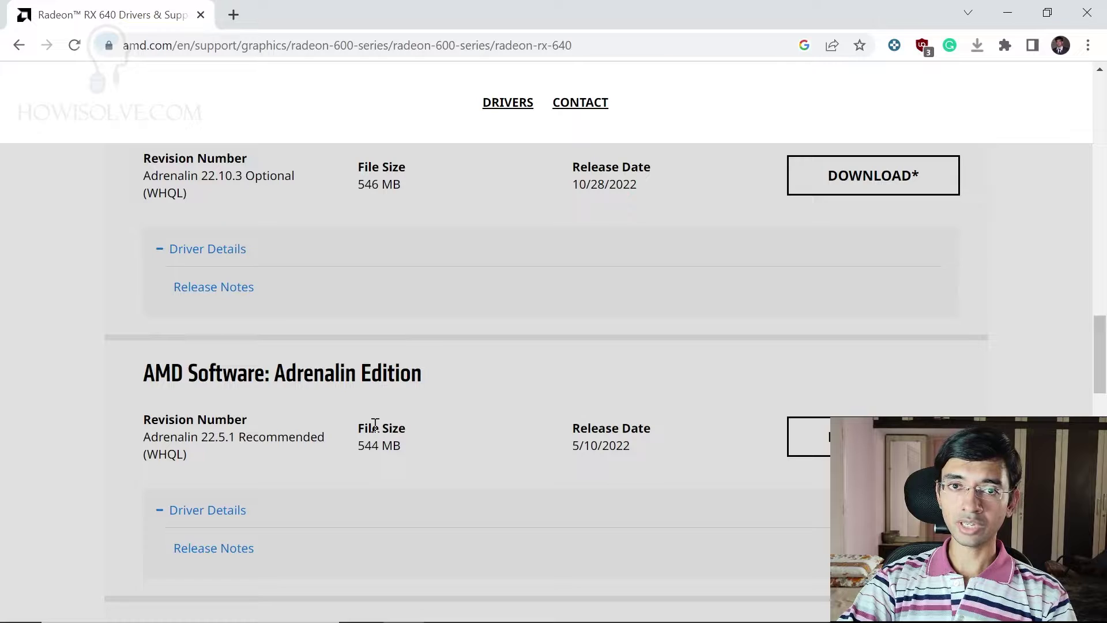
scroll(457, 392, "up", 10)
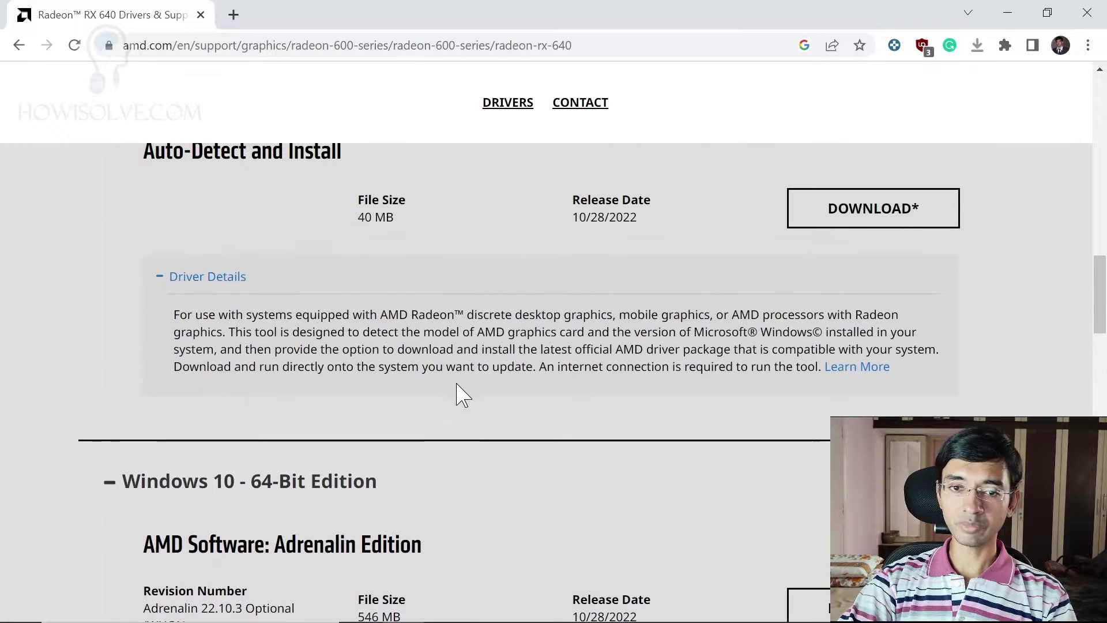
scroll(457, 385, "down", 7)
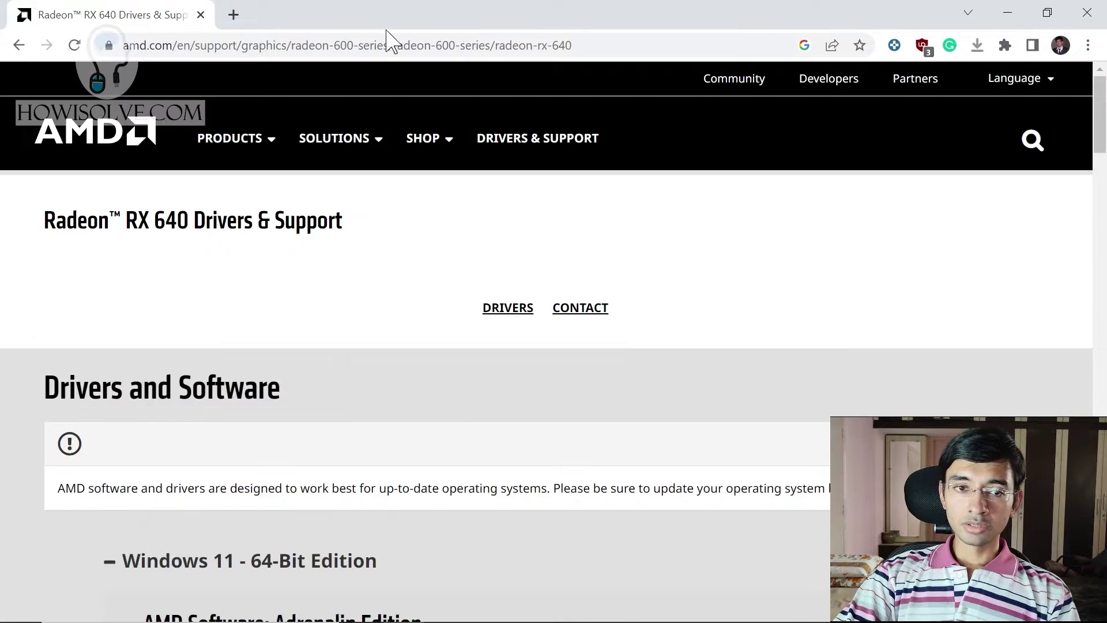
Search Google for "intel graphics driver" and open Intel's Download Drivers and Software page
left_click(468, 46)
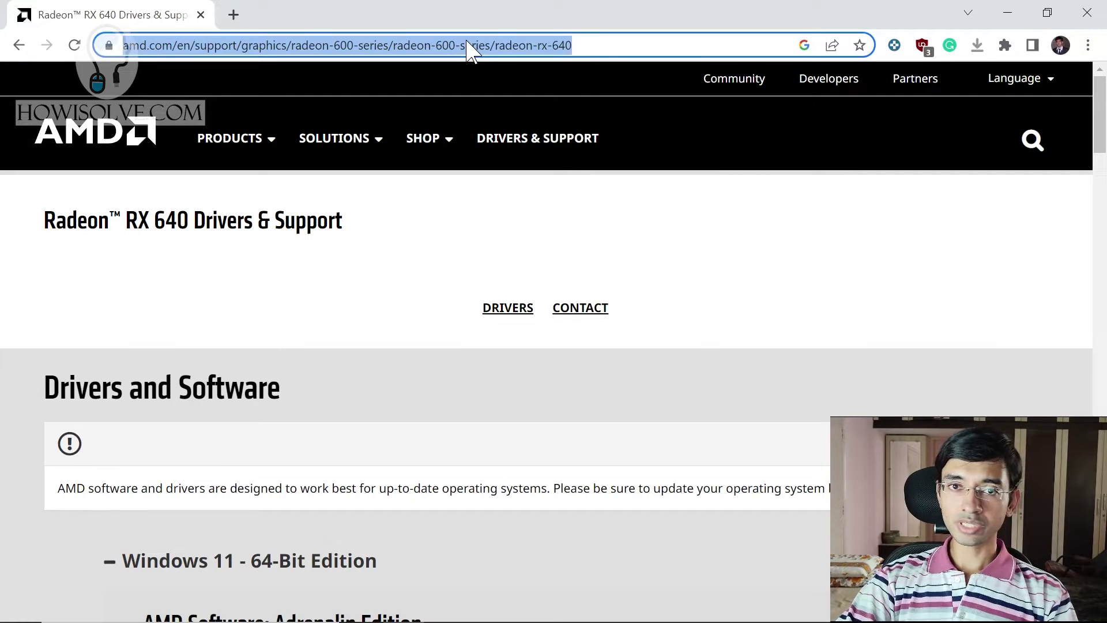
type("intel ")
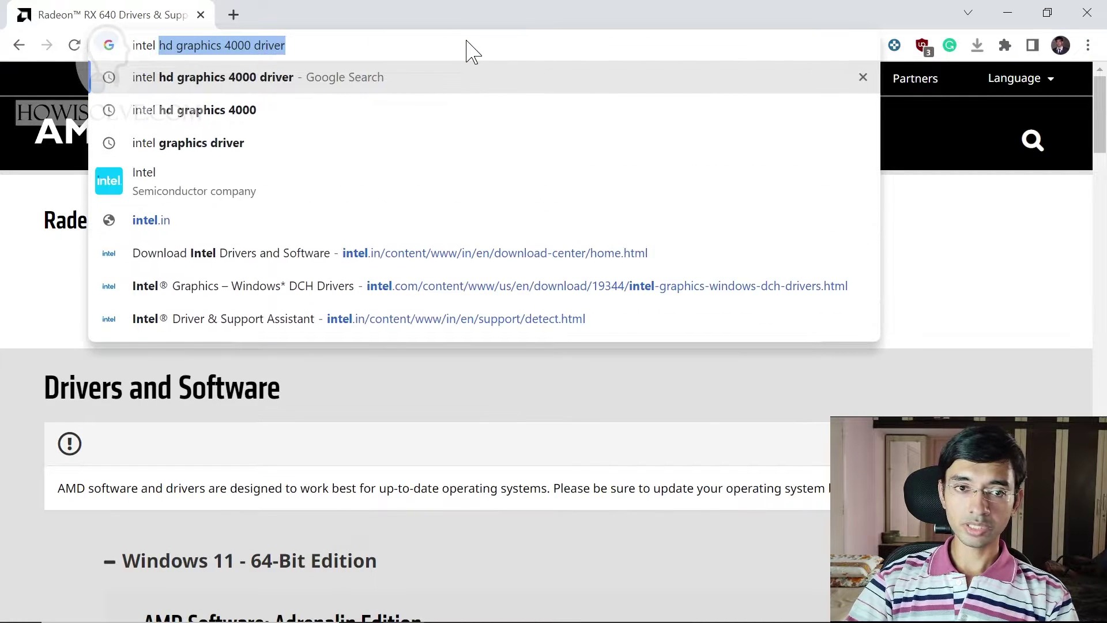
type("graphoc")
key("Down")
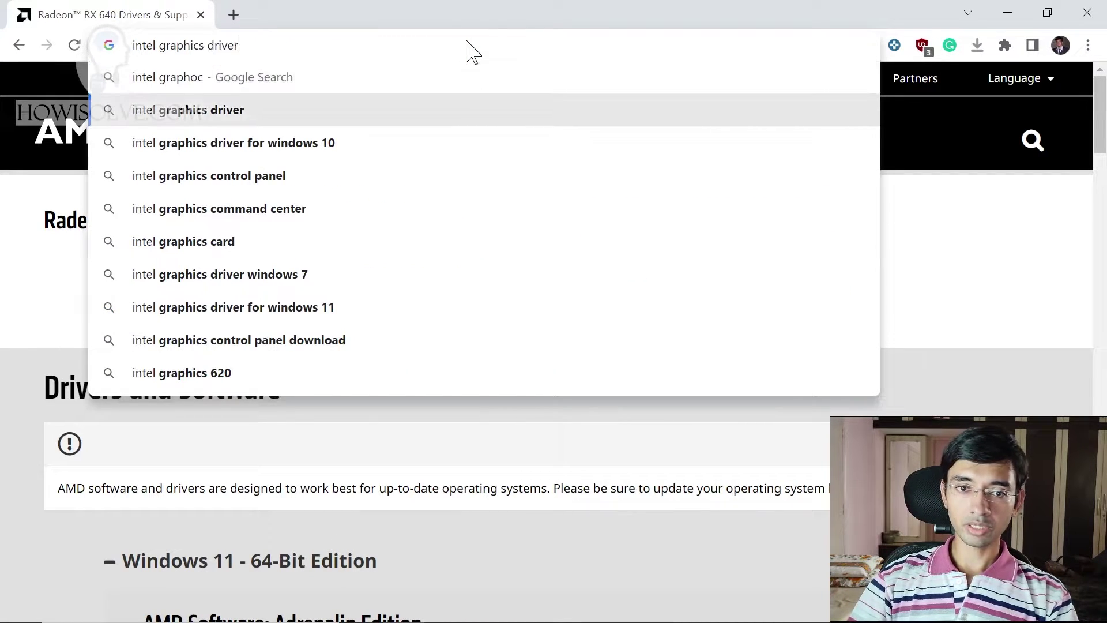
key("Return")
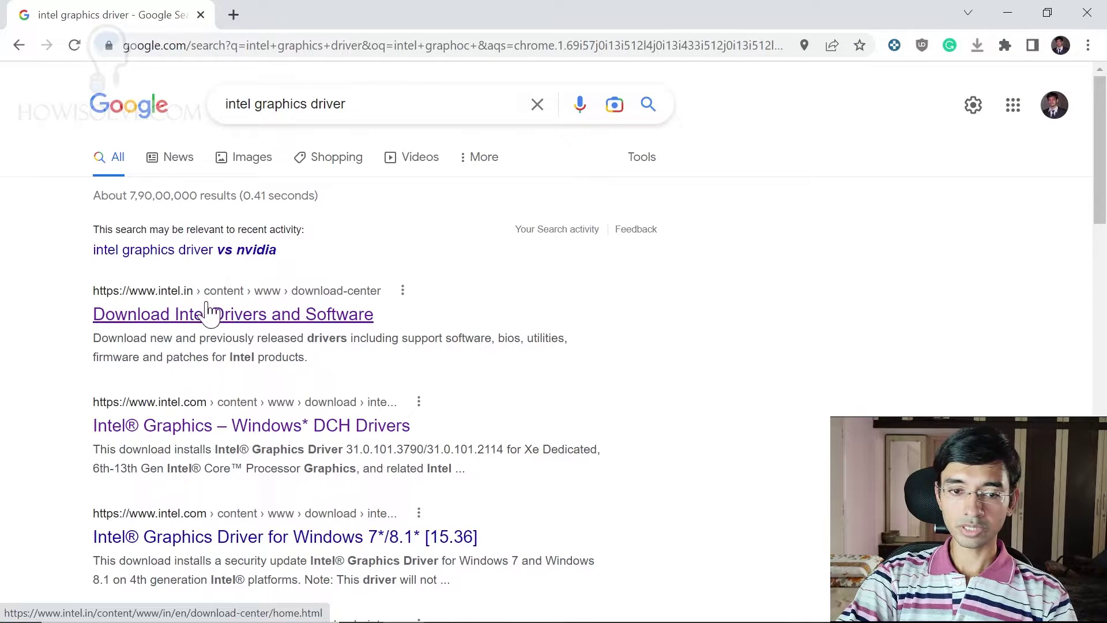
left_click(252, 315)
Look over Intel's product categories and open the page of the tool that automatically updates drivers
scroll(447, 198, "down", 6)
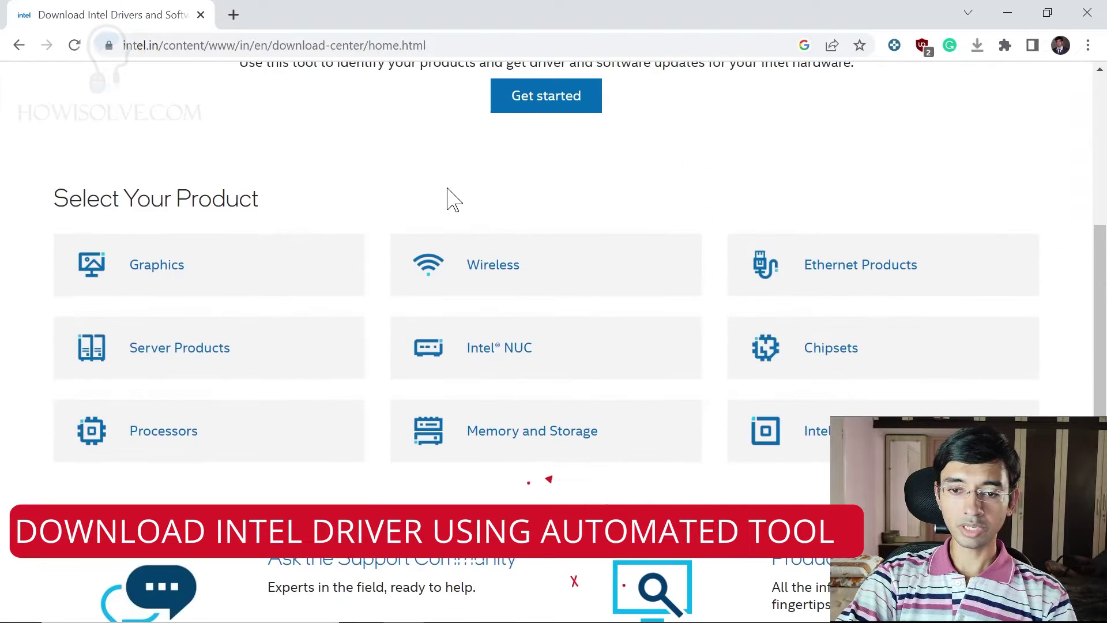
scroll(652, 147, "up", 6)
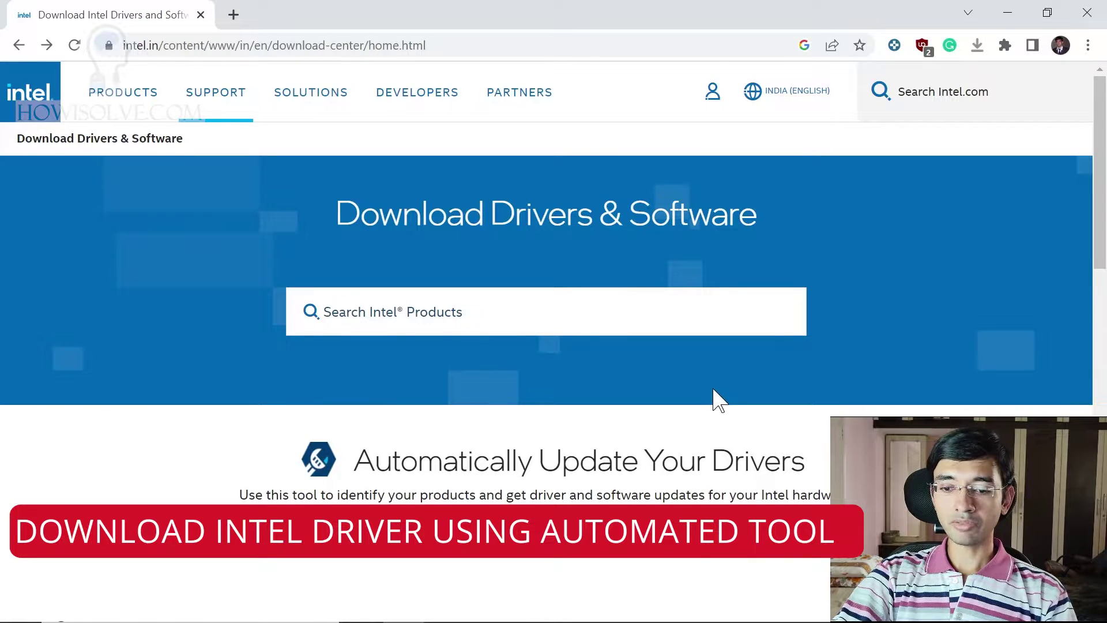
scroll(715, 400, "down", 7)
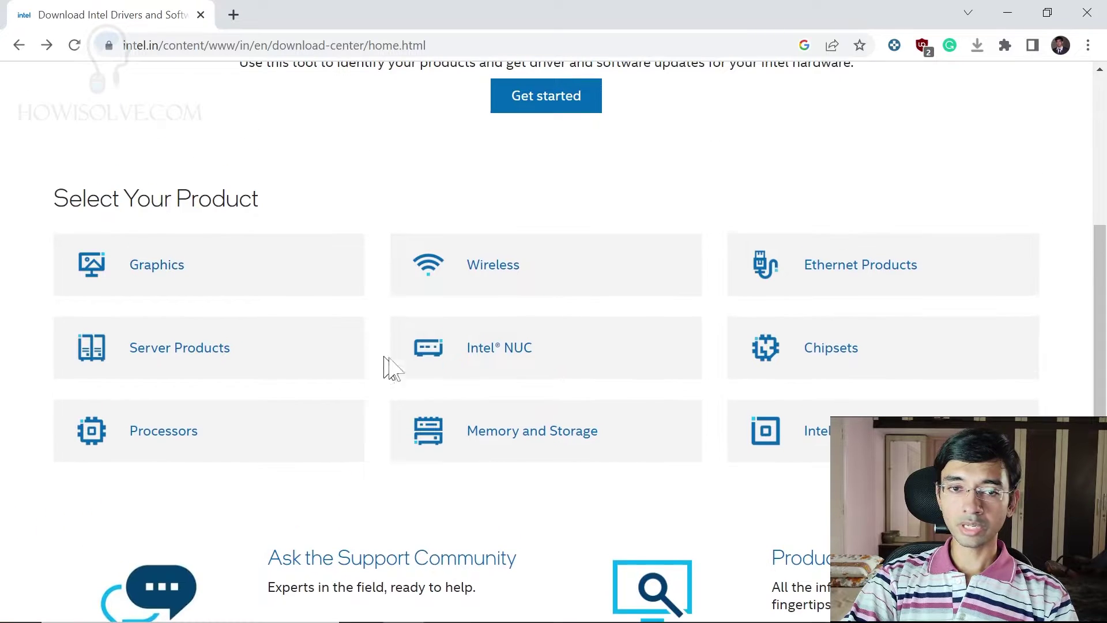
scroll(455, 323, "up", 5)
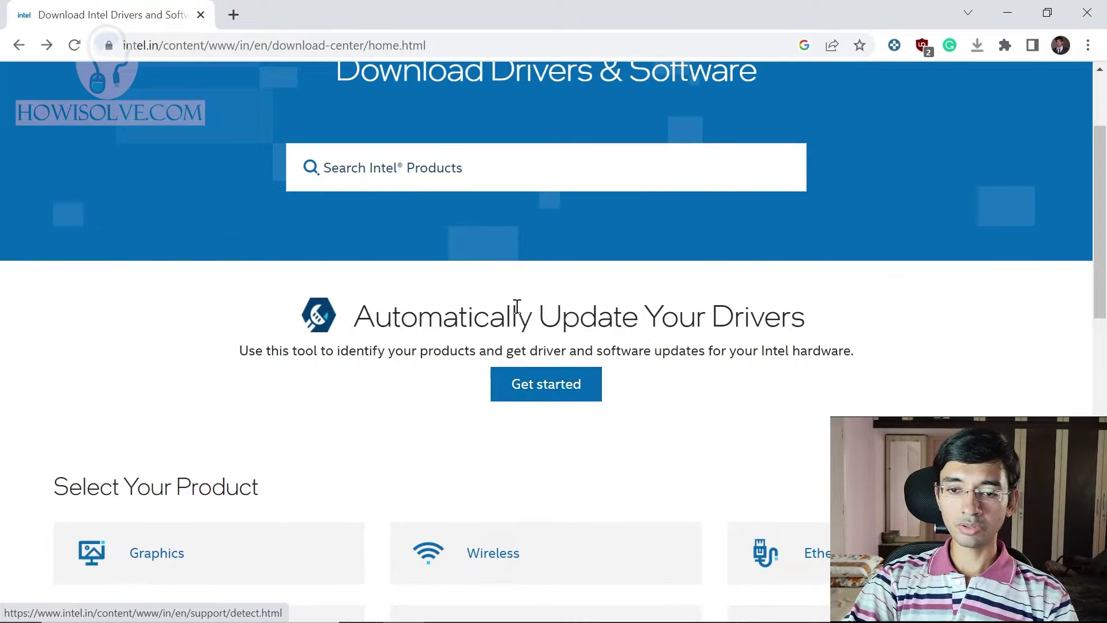
left_click(542, 392)
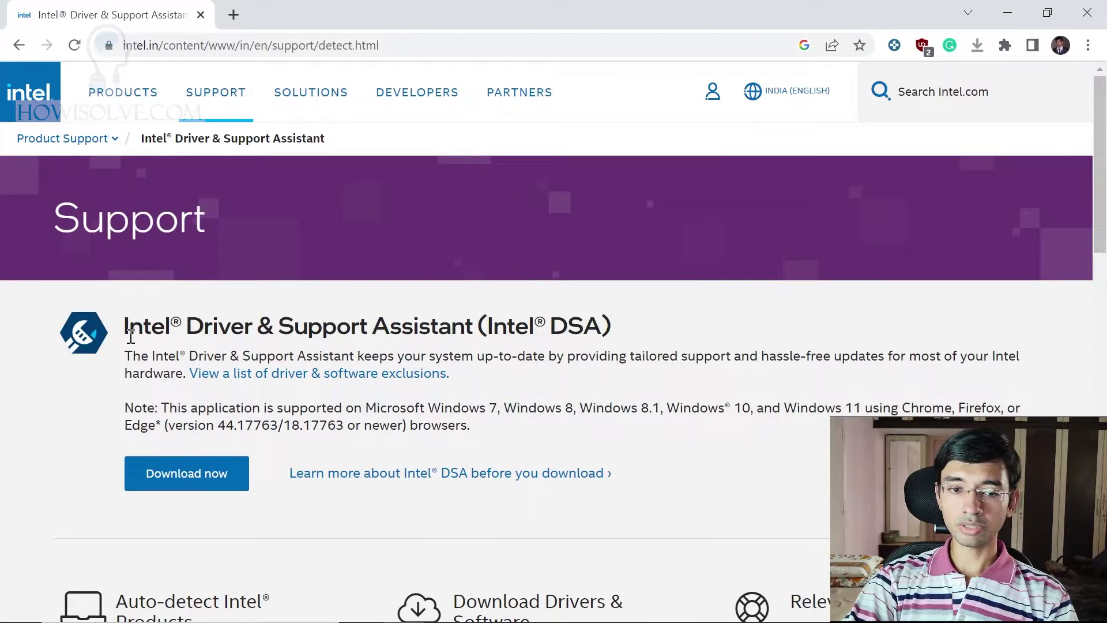
Read the Intel Driver & Support Assistant description and its supported Windows versions and browsers
left_click_drag(124, 329, 760, 305)
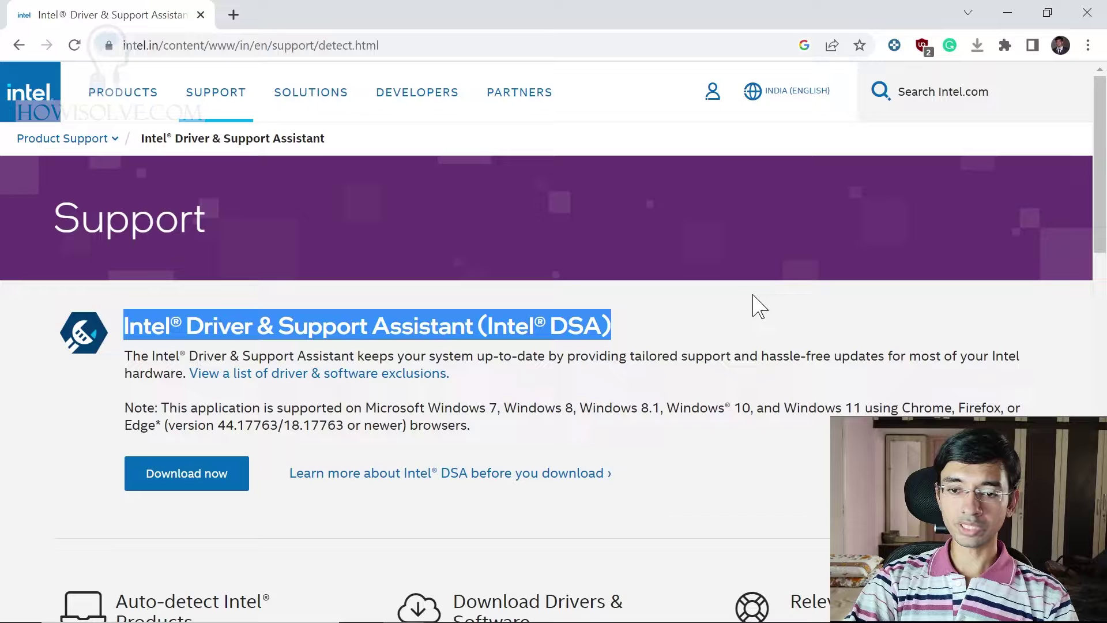
scroll(245, 341, "down", 2)
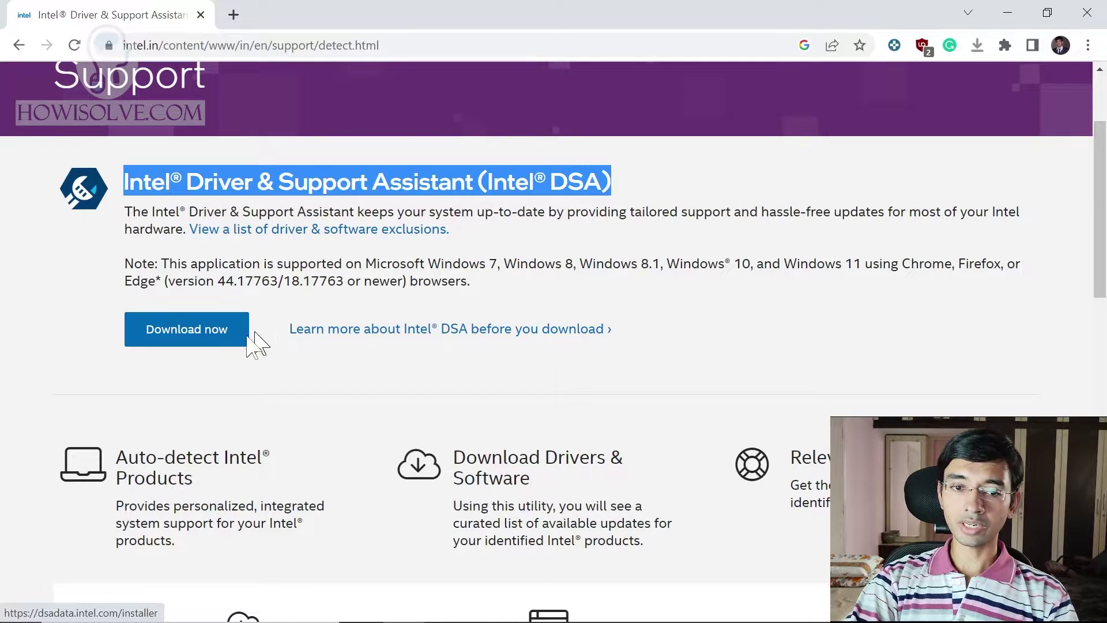
left_click(486, 209)
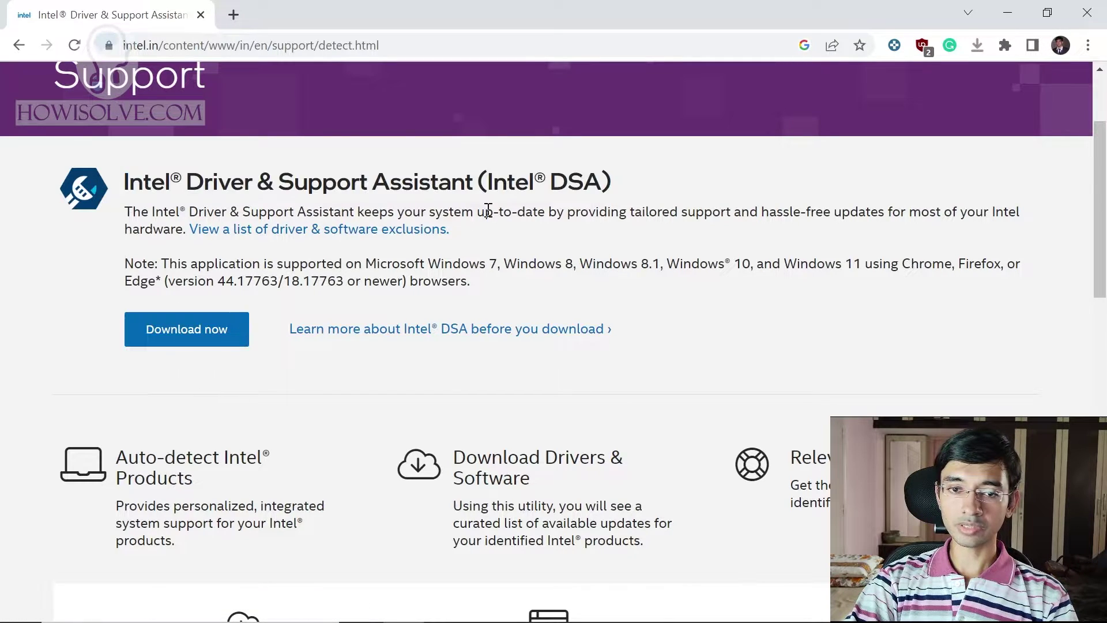
left_click_drag(215, 265, 311, 281)
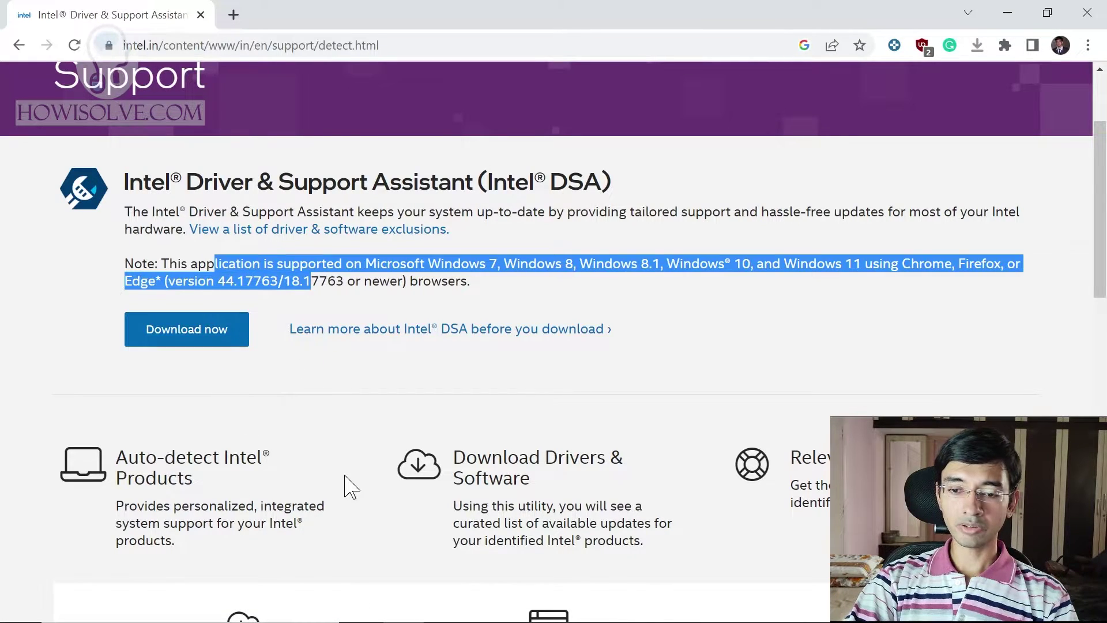